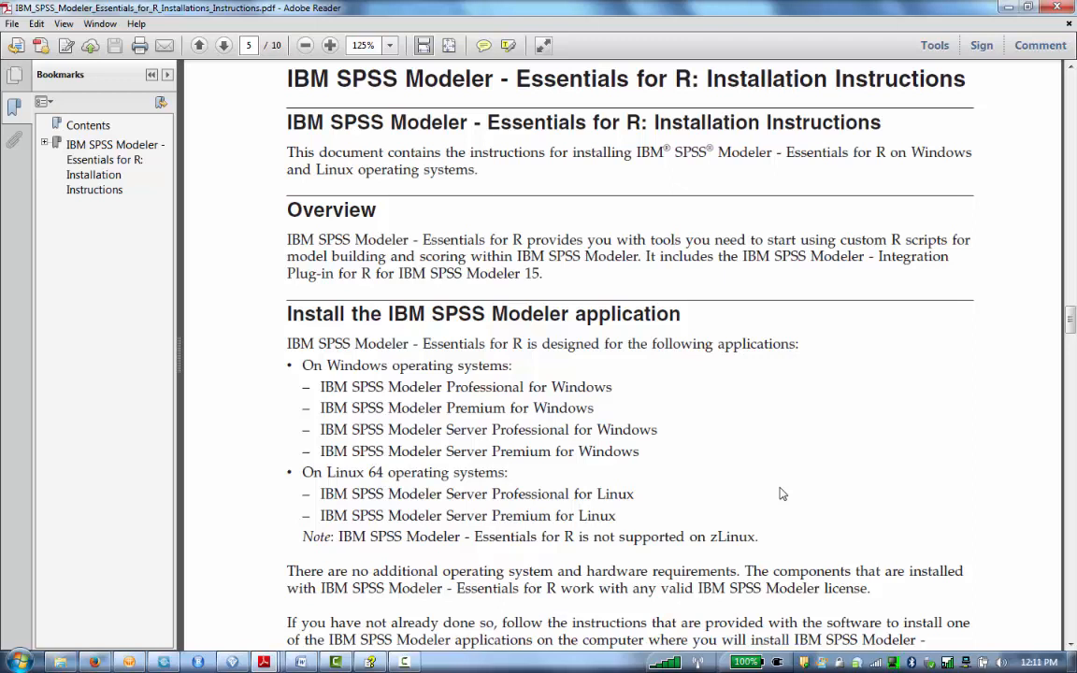
Step: Read the IBM SPSS Modeler Essentials for R installation instructions, including the R 2.15.2 download section
{"action": "key", "text": "Home"}
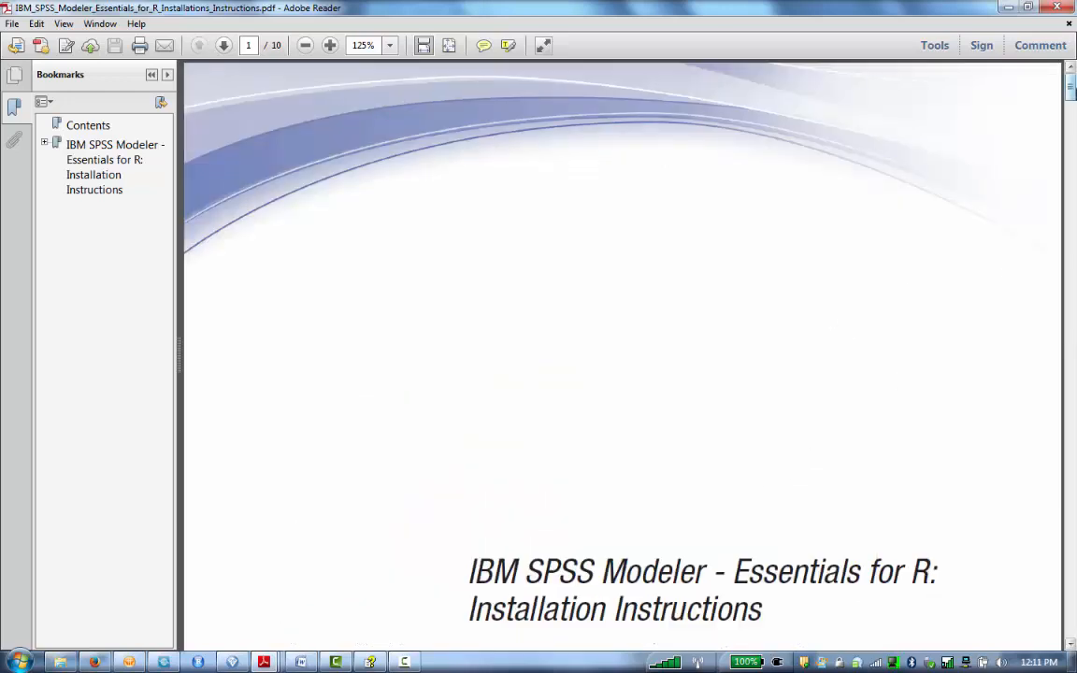
{"action": "left_click_drag", "start_coordinate": [1072, 90], "coordinate": [1074, 333]}
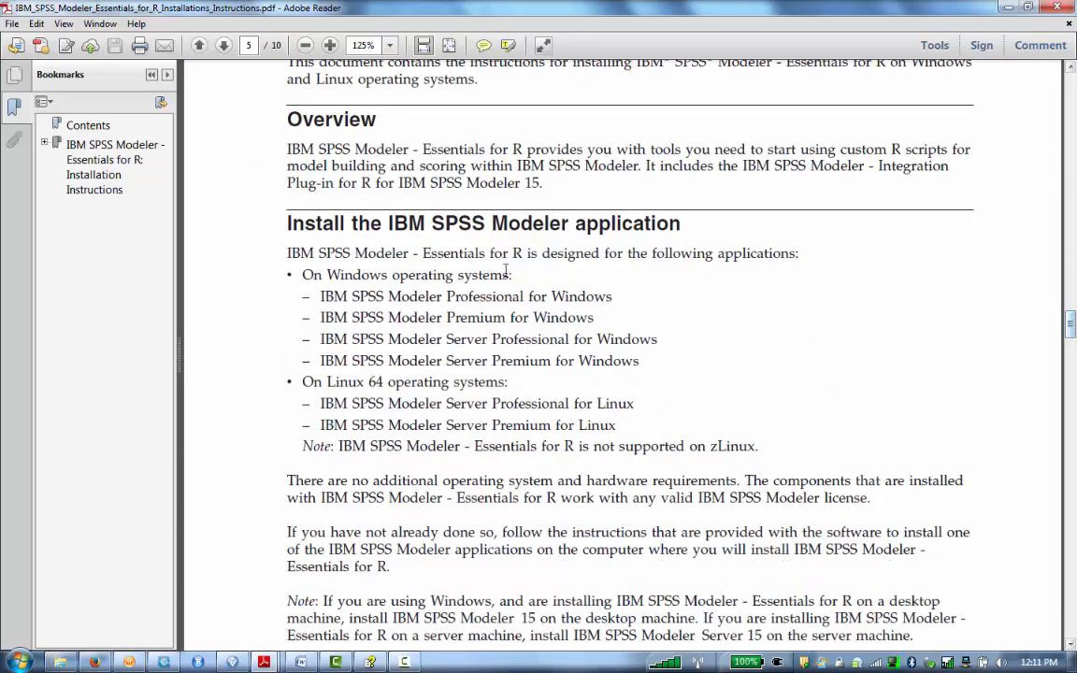
{"action": "left_click_drag", "start_coordinate": [301, 275], "coordinate": [494, 278]}
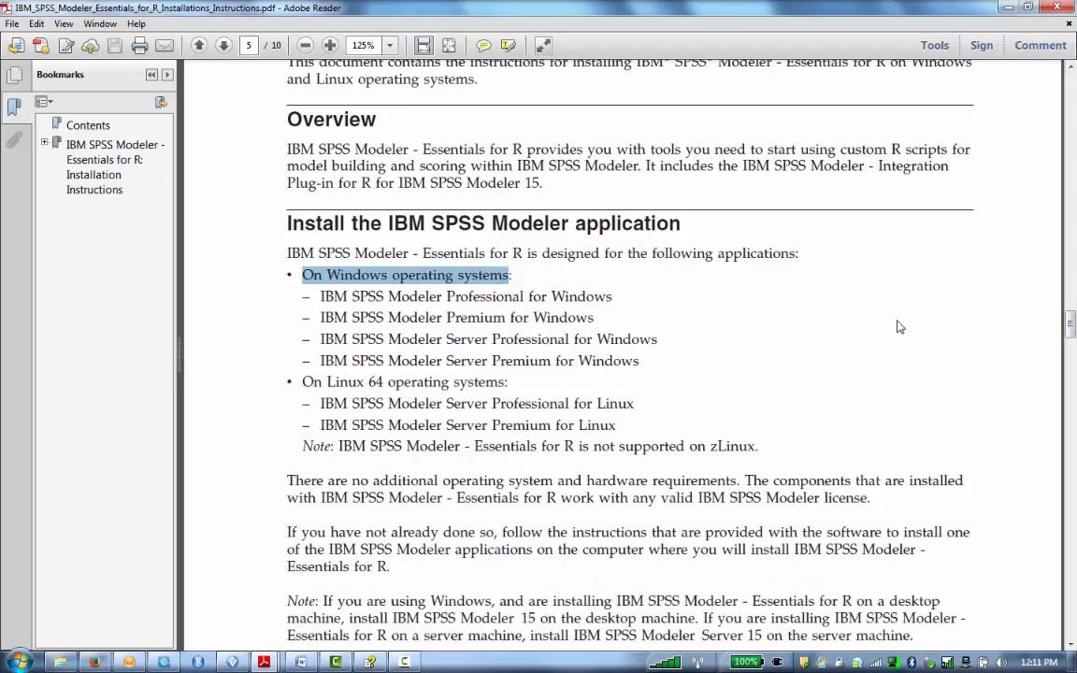
{"action": "left_click_drag", "start_coordinate": [1072, 325], "coordinate": [1074, 351]}
{"action": "scroll", "coordinate": [685, 273], "scroll_direction": "down", "scroll_amount": 5}
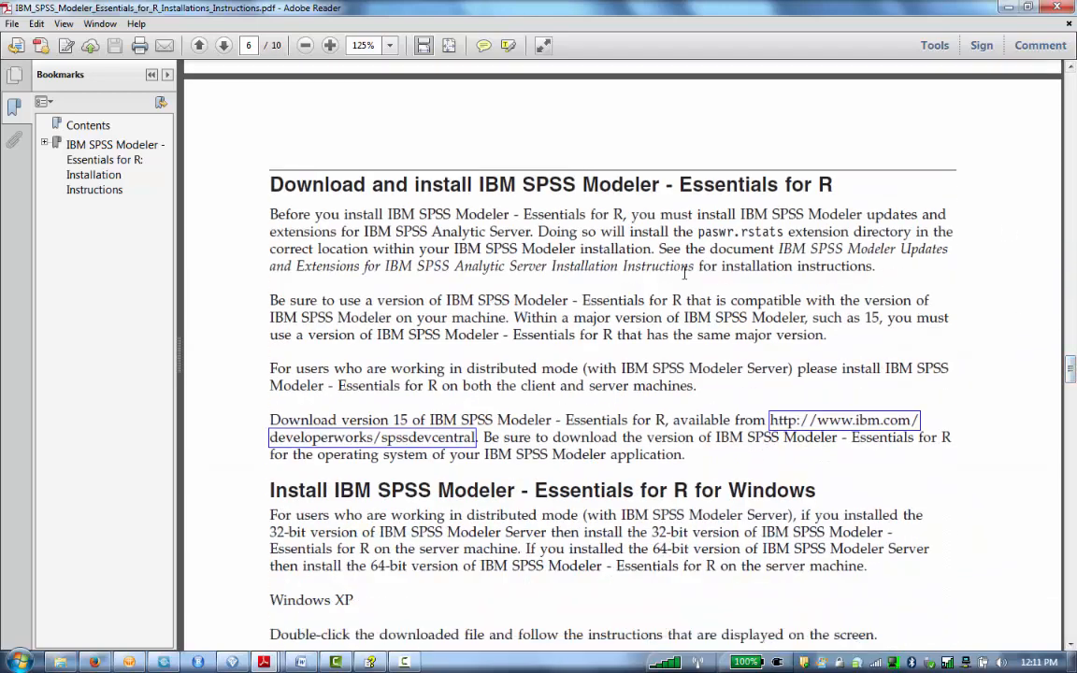
{"action": "left_click_drag", "start_coordinate": [680, 185], "coordinate": [847, 189]}
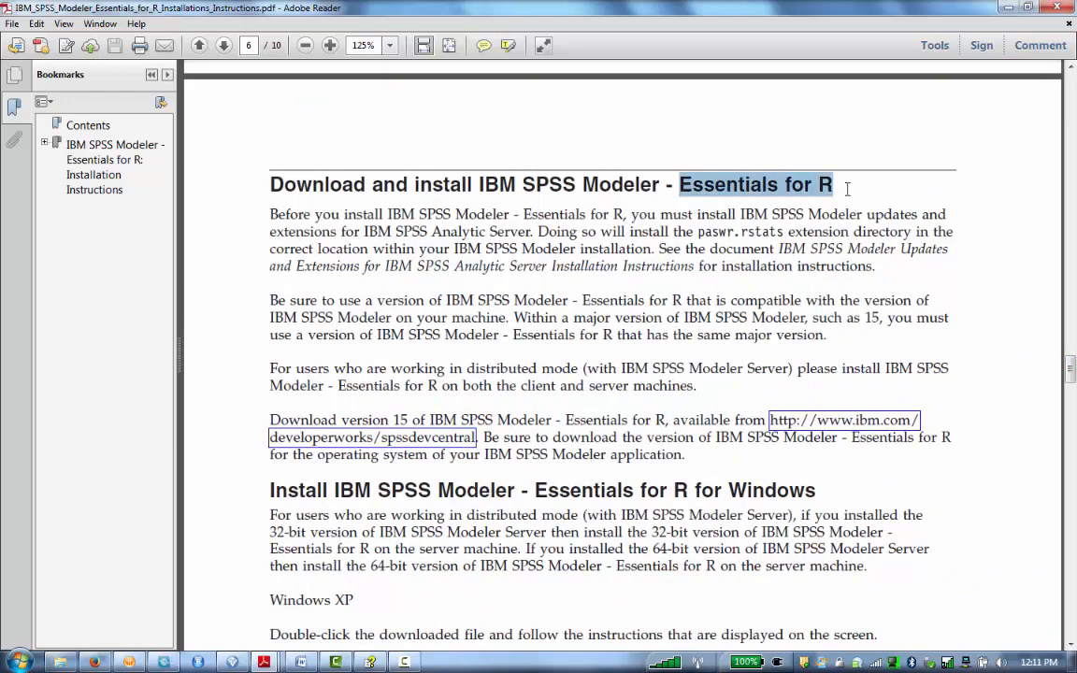
{"action": "left_click", "coordinate": [710, 400]}
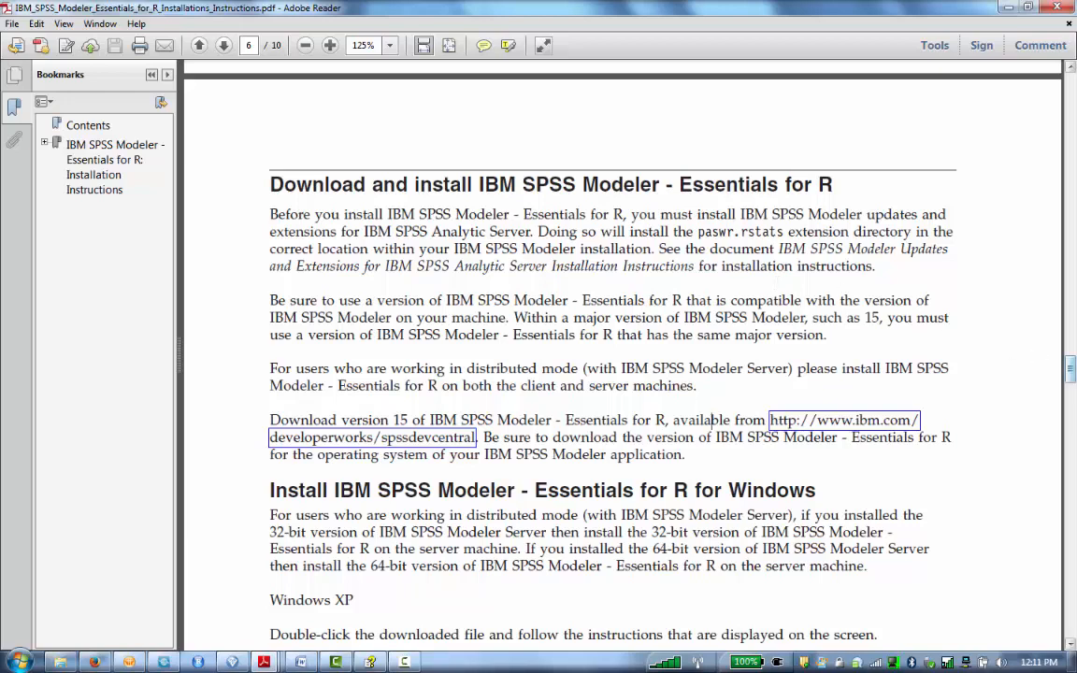
{"action": "scroll", "coordinate": [713, 420], "scroll_direction": "up", "scroll_amount": 10}
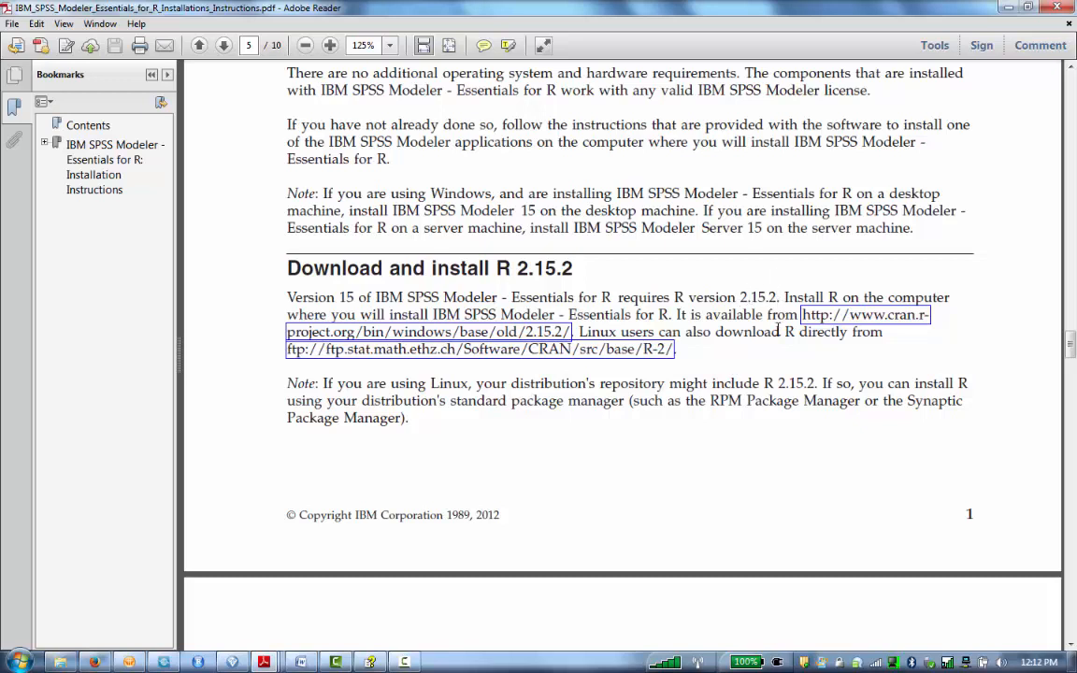
{"action": "scroll", "coordinate": [962, 309], "scroll_direction": "down", "scroll_amount": 5}
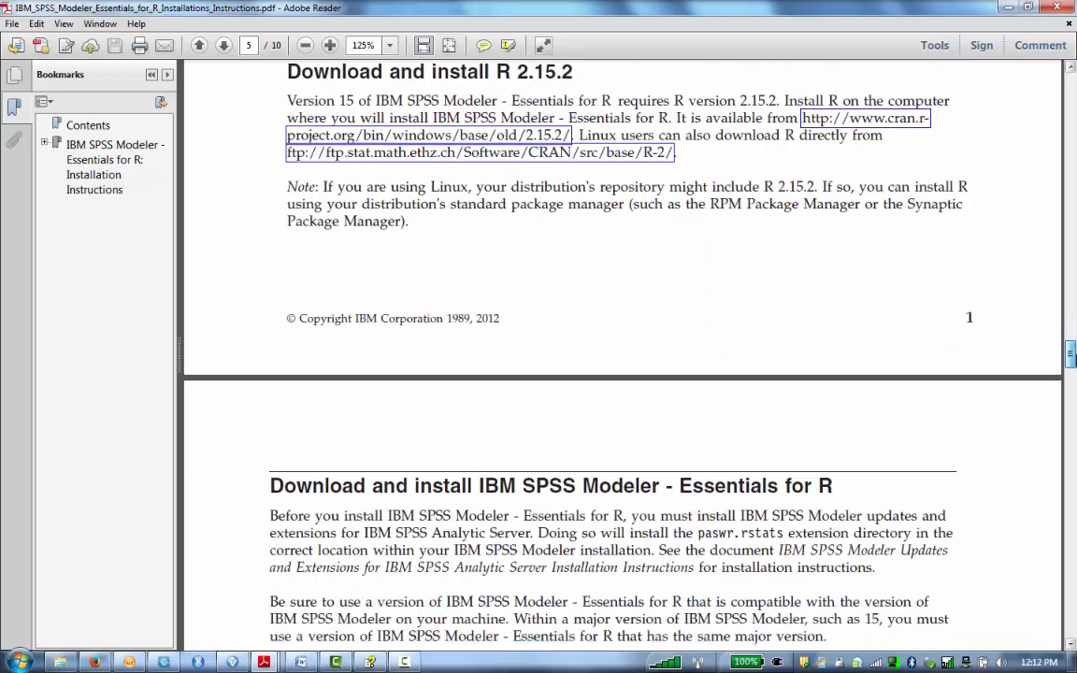
{"action": "scroll", "coordinate": [772, 278], "scroll_direction": "up", "scroll_amount": 5}
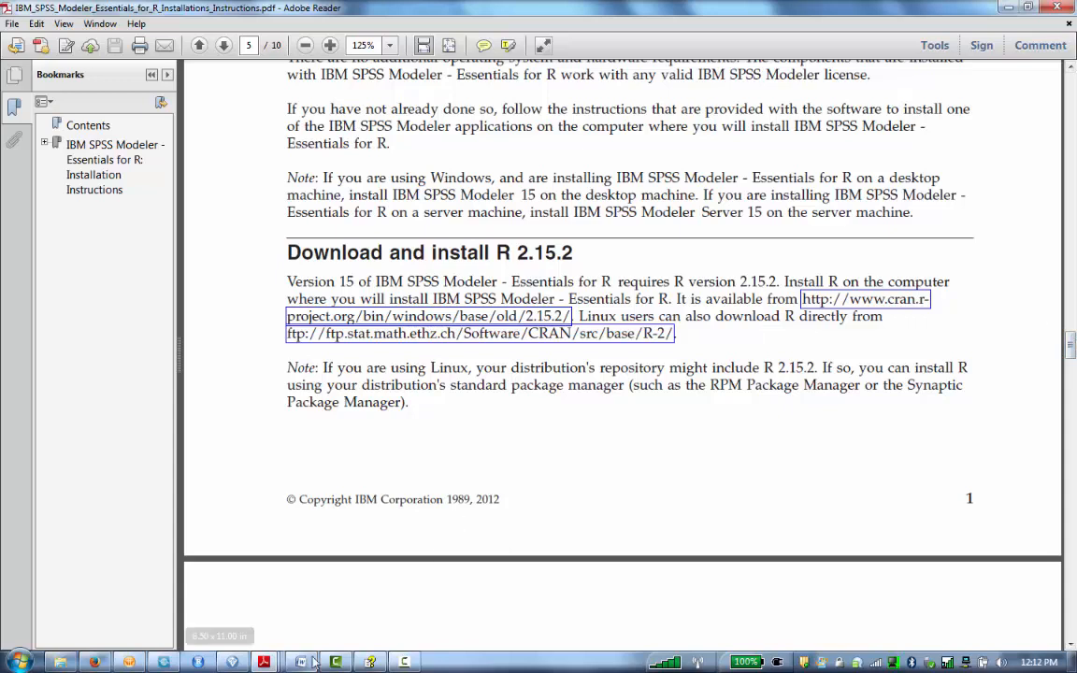
Step: Switch to the IBM SPSS Modeler window
{"action": "mouse_move", "coordinate": [336, 663]}
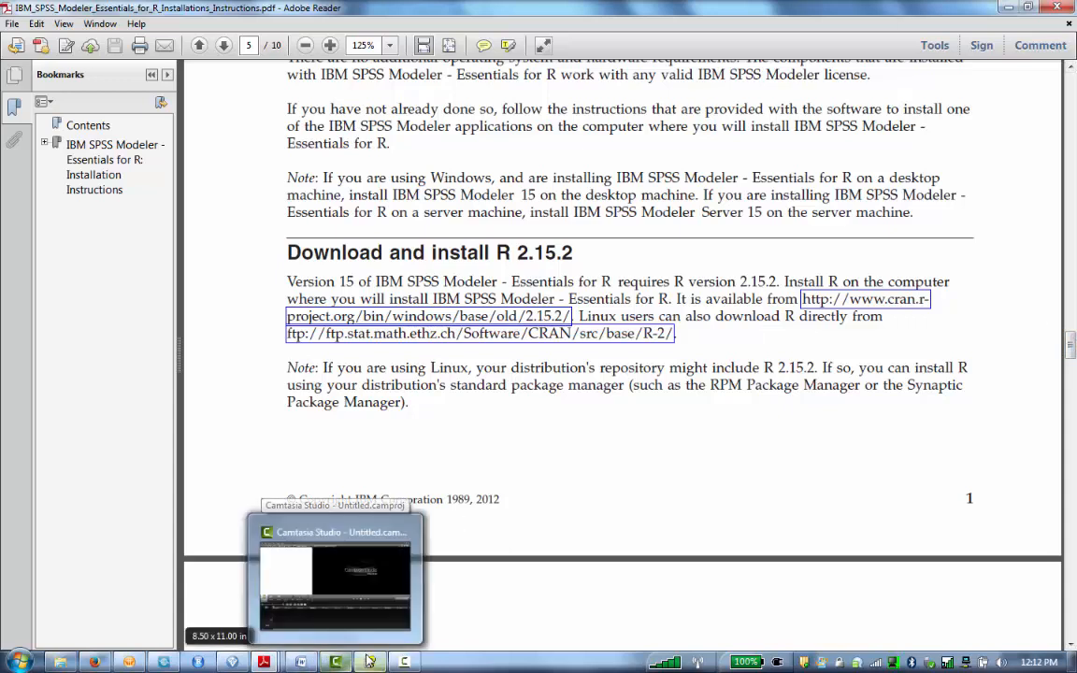
{"action": "mouse_move", "coordinate": [293, 663]}
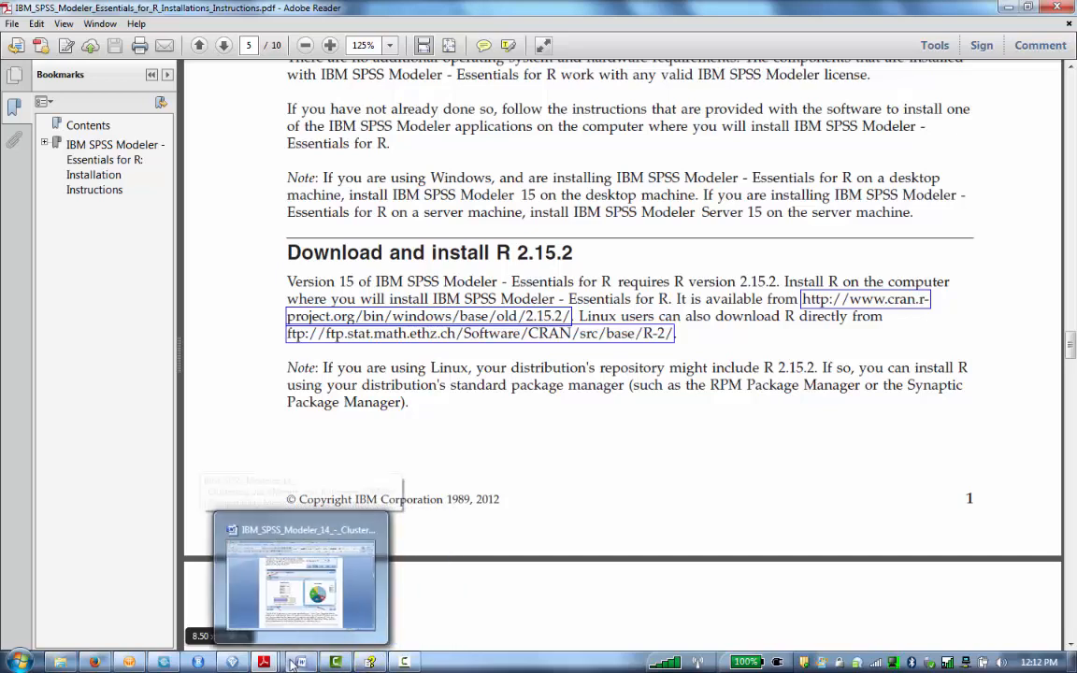
{"action": "left_click", "coordinate": [232, 663]}
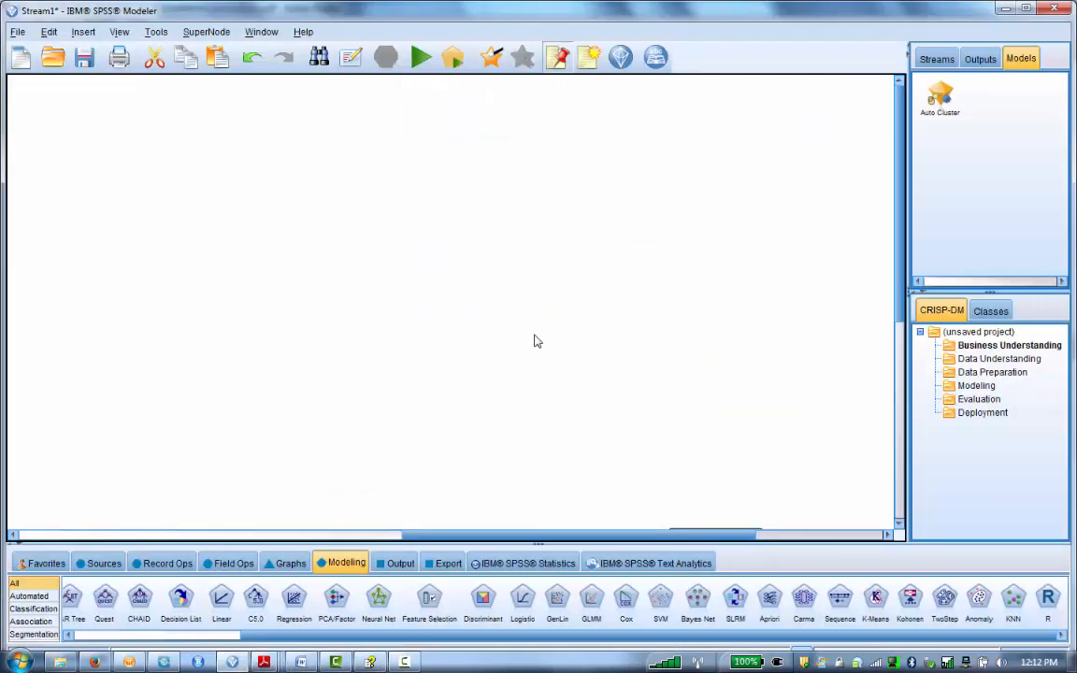
Step: Browse the Record Ops, Modeling and Output node palettes to locate the R nodes
{"action": "left_click", "coordinate": [147, 566]}
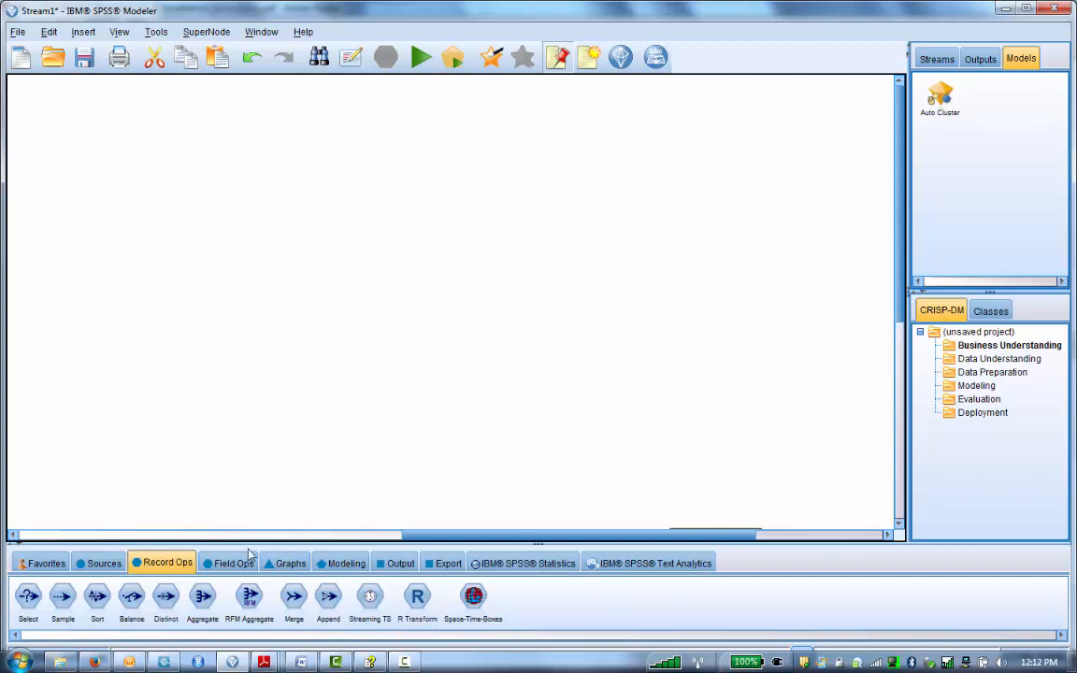
{"action": "left_click", "coordinate": [340, 562]}
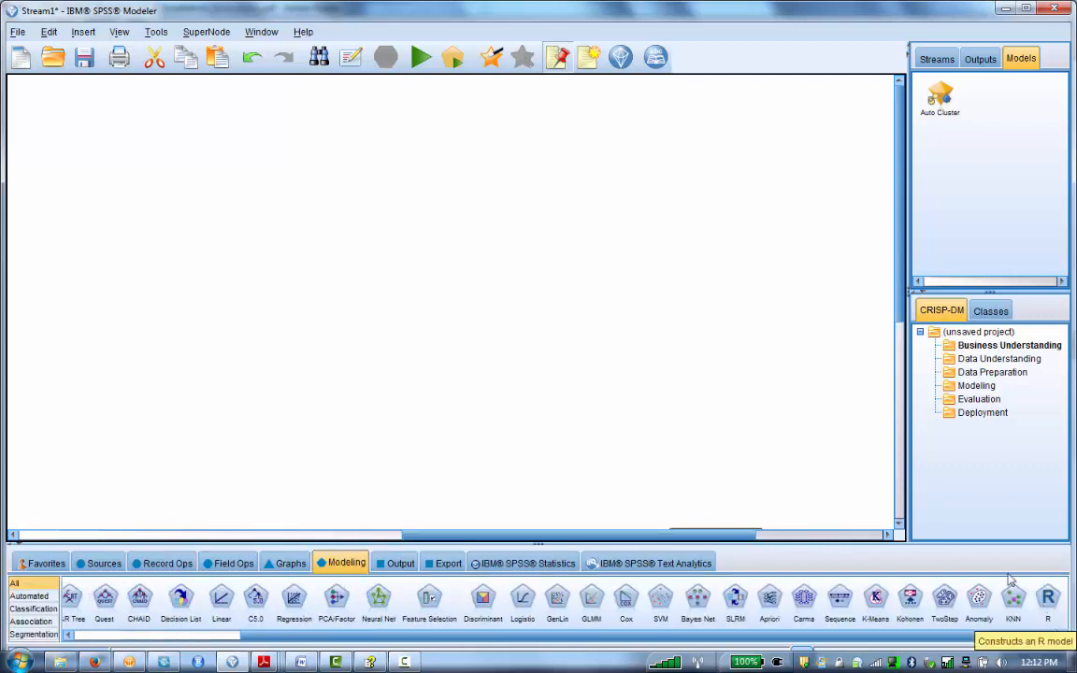
{"action": "left_click", "coordinate": [405, 564]}
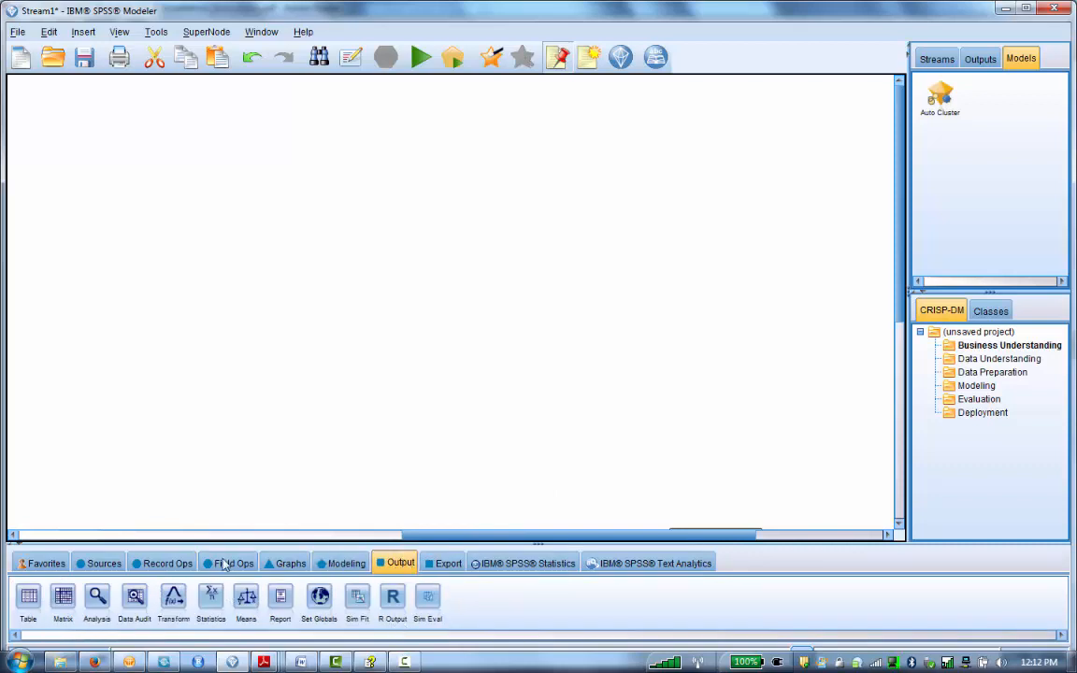
{"action": "left_click", "coordinate": [158, 564]}
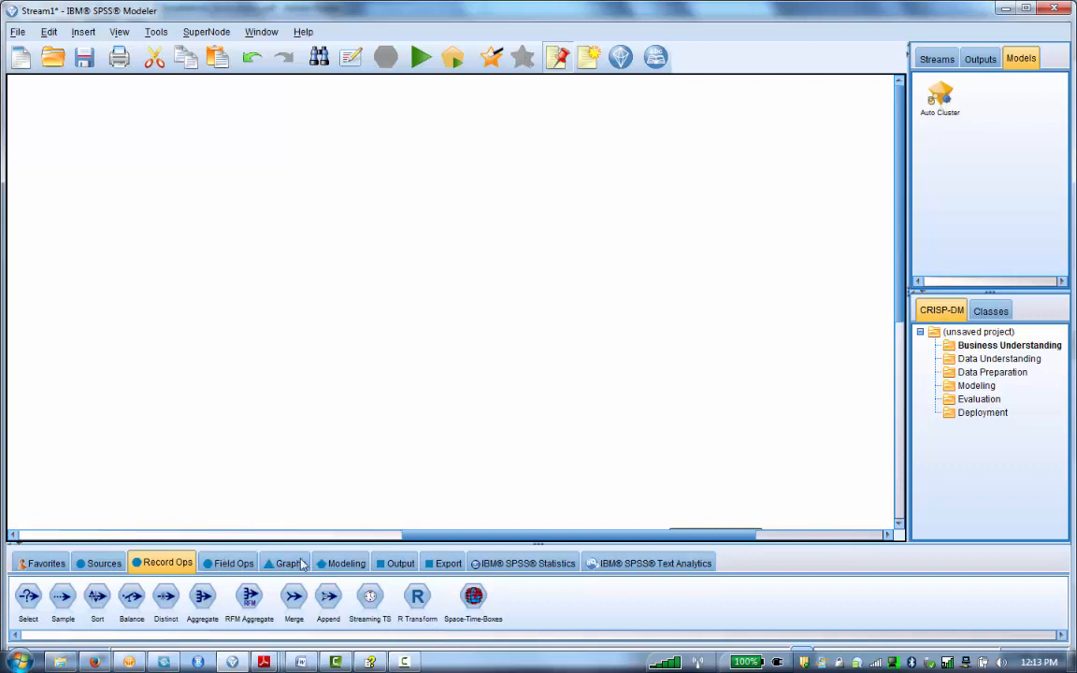
{"action": "left_click", "coordinate": [342, 563]}
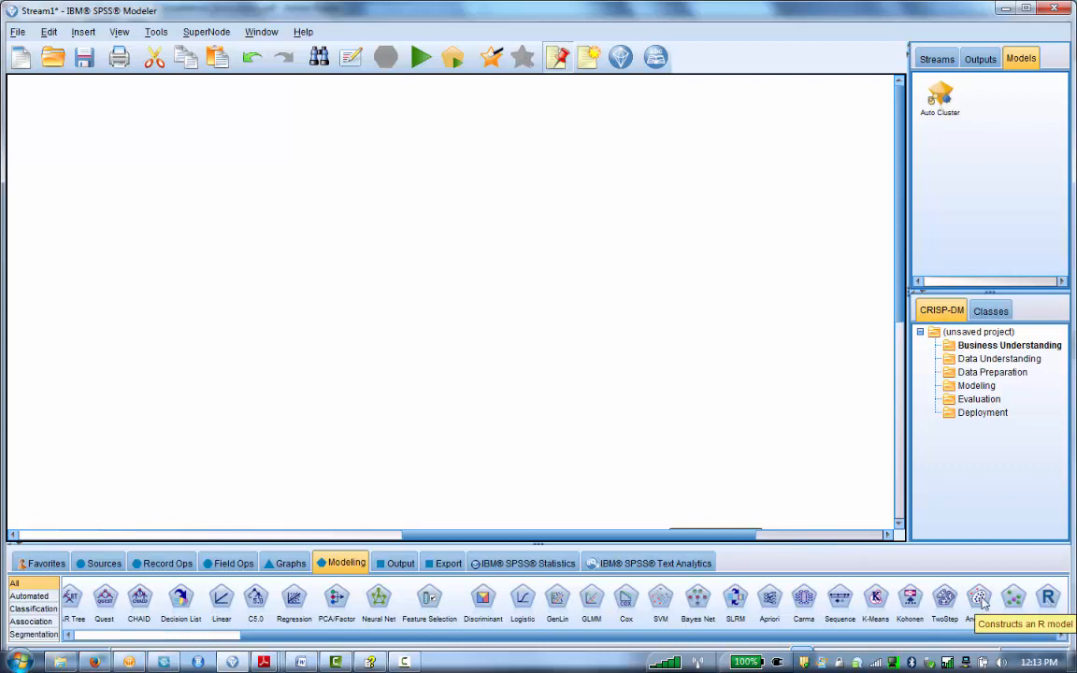
{"action": "left_click", "coordinate": [398, 565]}
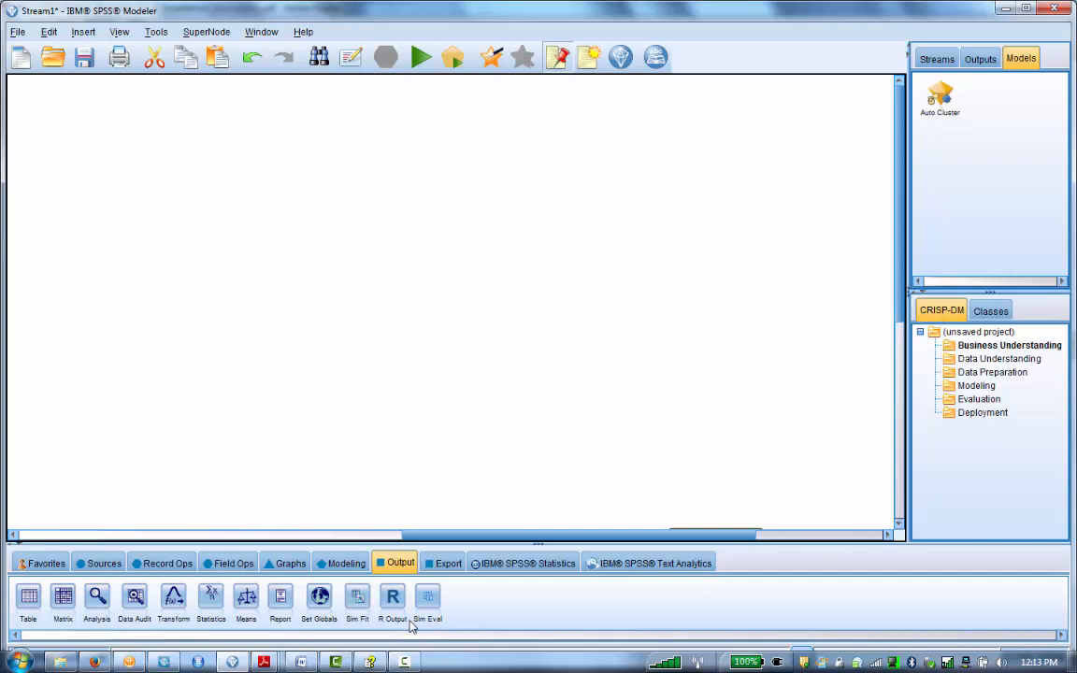
{"action": "left_click", "coordinate": [162, 563]}
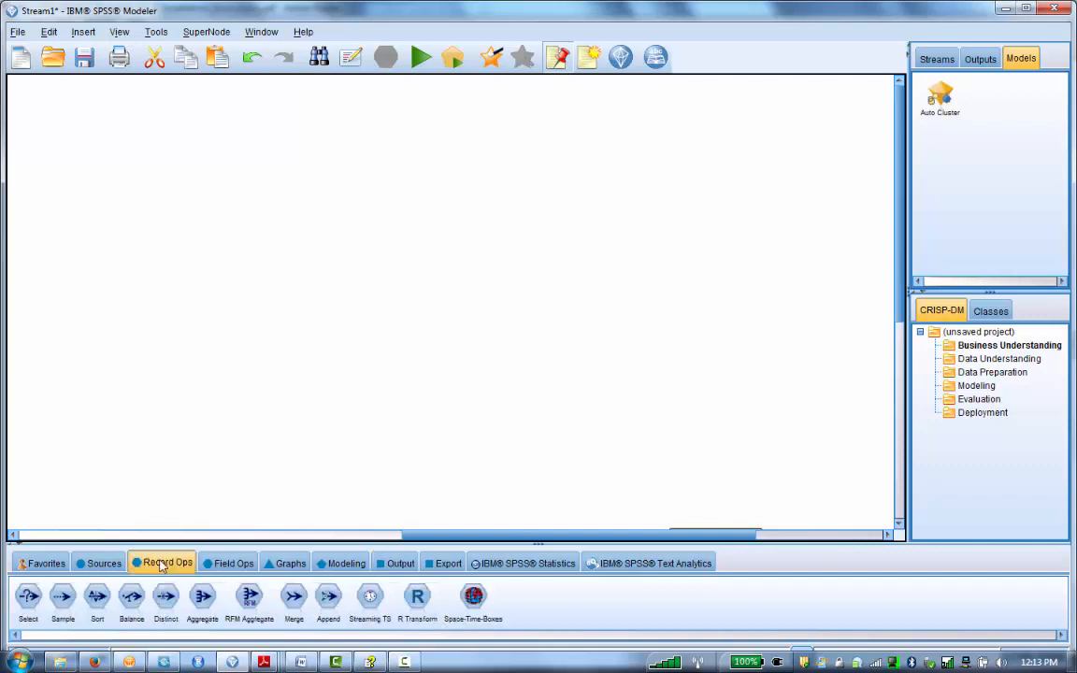
Step: Place an R Transform node on the stream canvas
{"action": "left_click", "coordinate": [418, 603]}
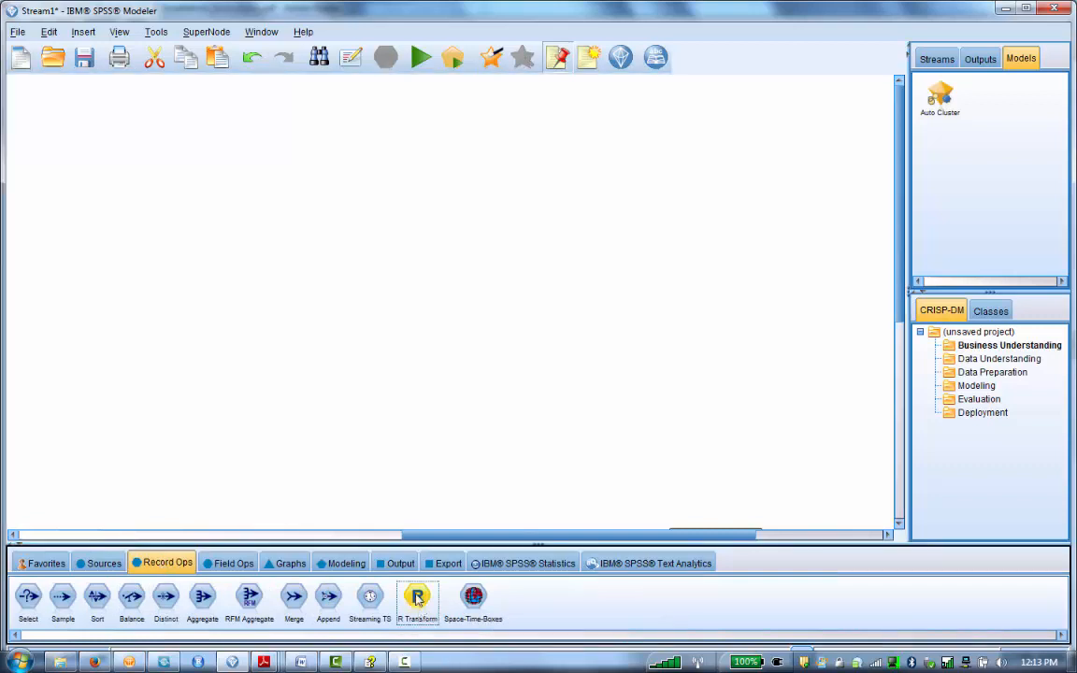
{"action": "left_click", "coordinate": [372, 410]}
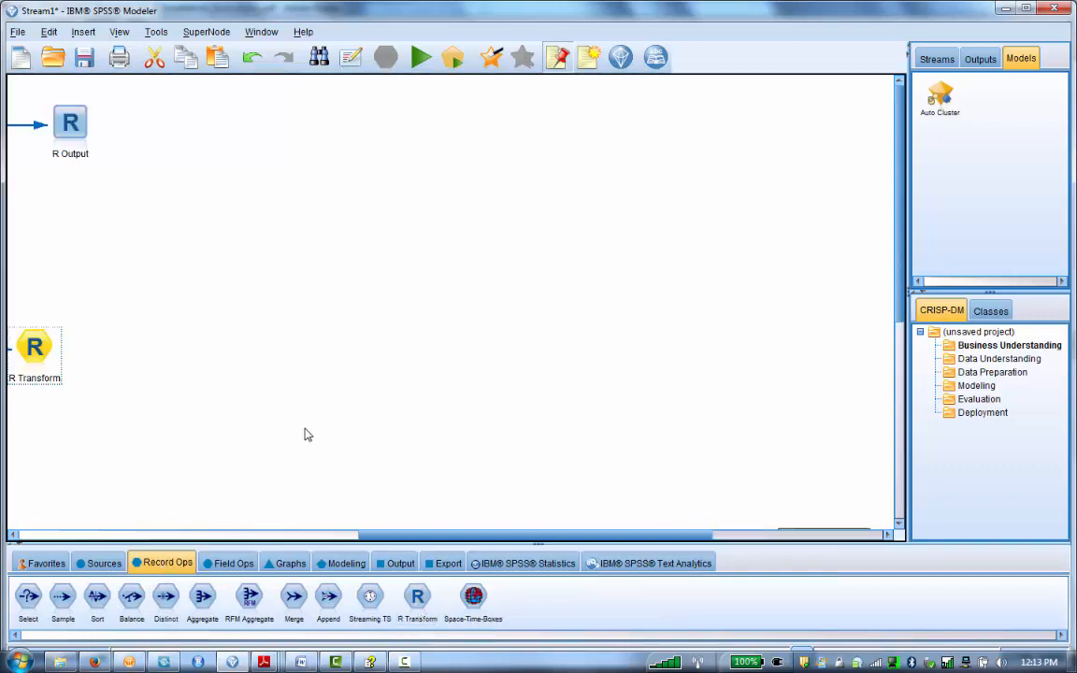
{"action": "left_click_drag", "start_coordinate": [360, 536], "coordinate": [416, 538]}
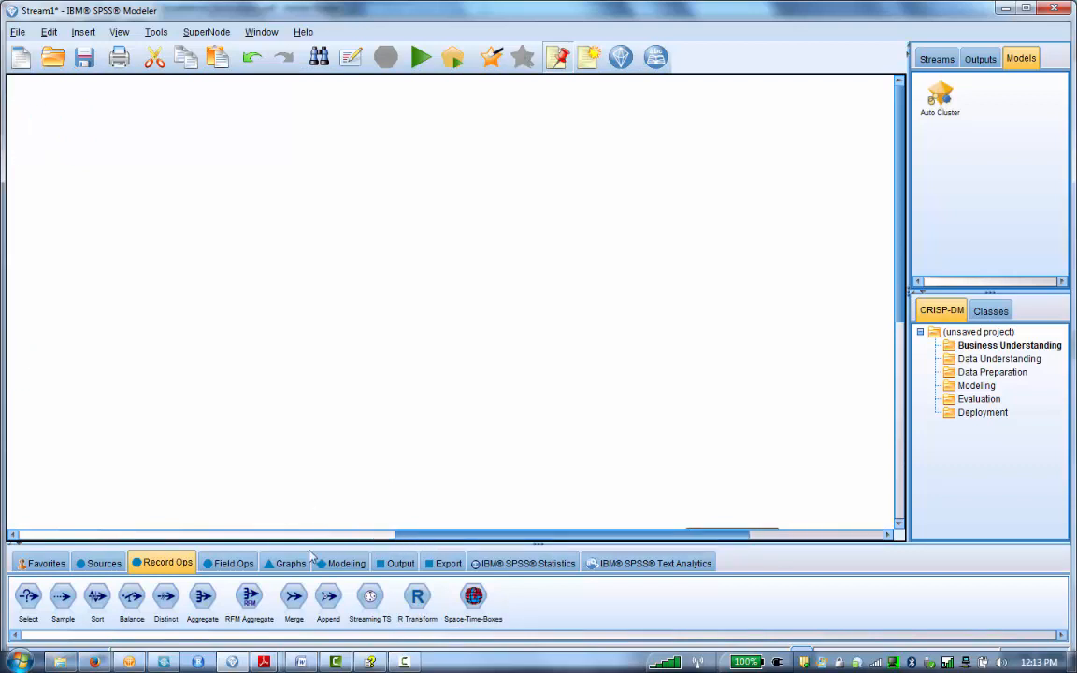
Step: Add a Var. File source node and load ACS_12_5YR_B06002_with_ann.csv into it
{"action": "left_click", "coordinate": [101, 563]}
{"action": "left_click_drag", "start_coordinate": [119, 597], "coordinate": [152, 187]}
{"action": "double_click", "coordinate": [153, 184]}
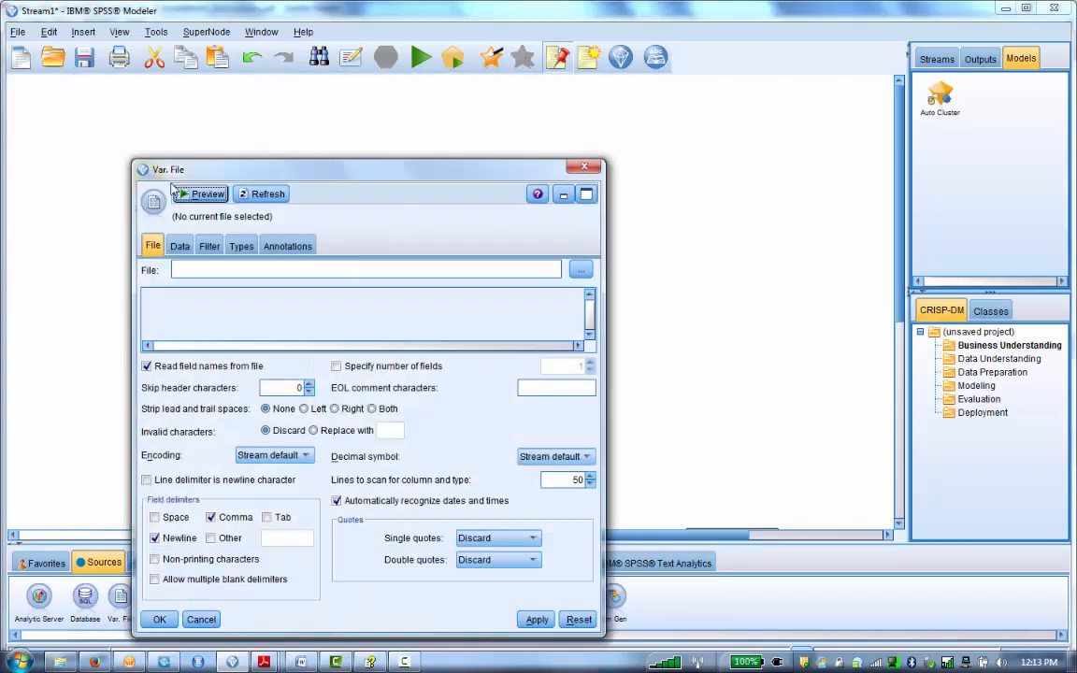
{"action": "left_click", "coordinate": [581, 271]}
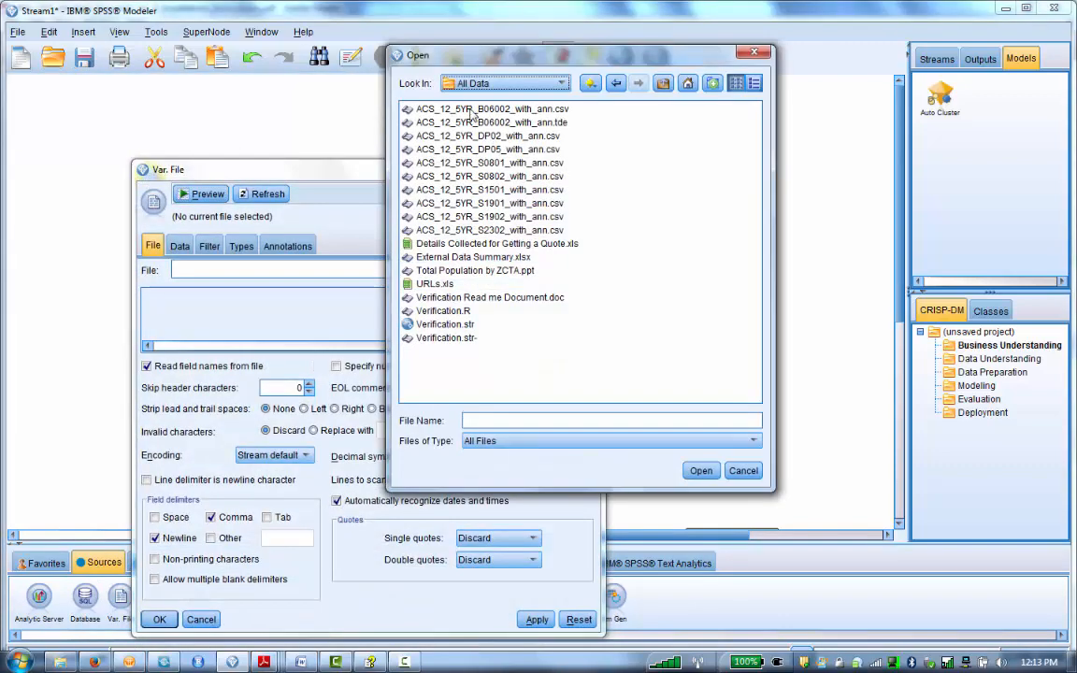
{"action": "left_click", "coordinate": [491, 108]}
{"action": "left_click", "coordinate": [699, 470]}
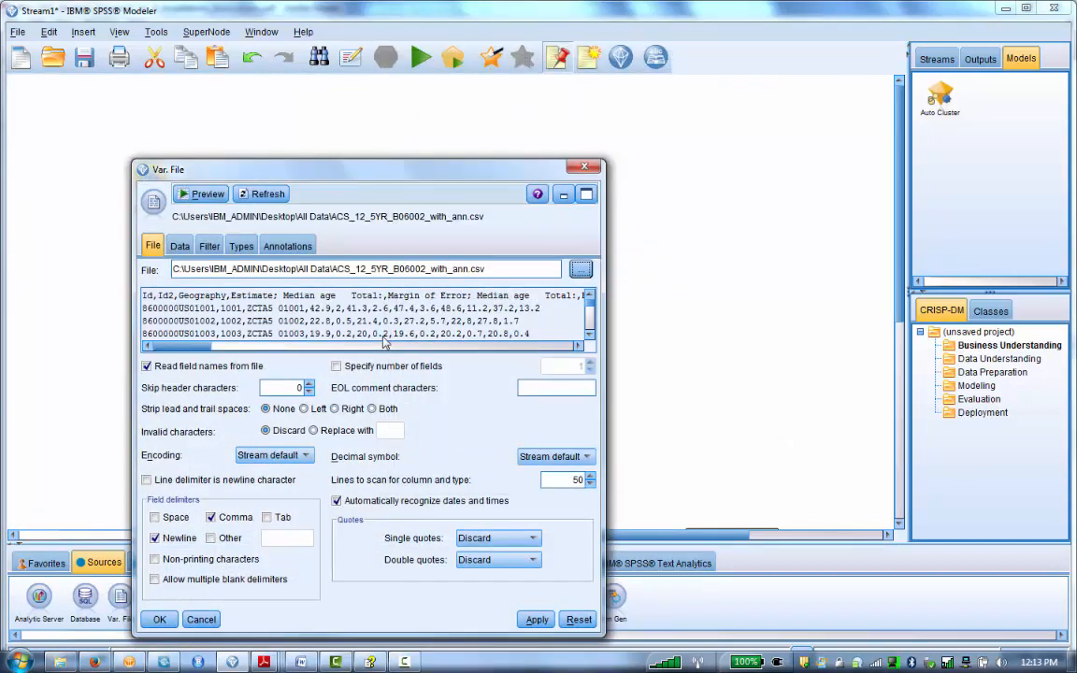
Step: Filter out every field after "Estimate; Median age Total", keeping only Id, Id2, Geography and that estimate
{"action": "left_click", "coordinate": [209, 246]}
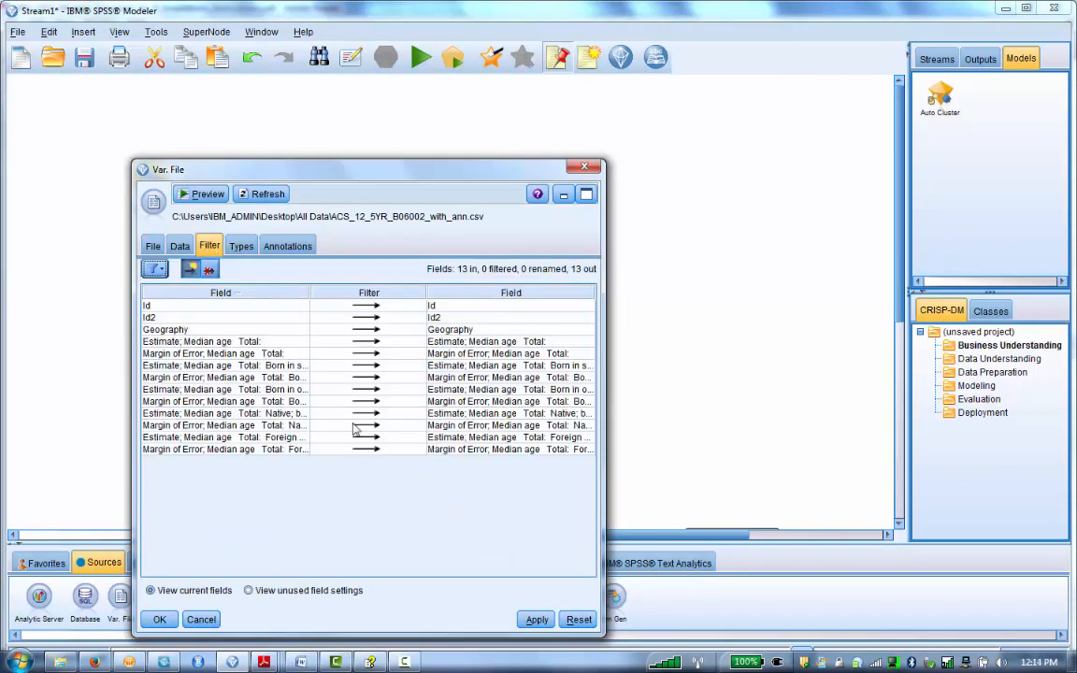
{"action": "left_click", "coordinate": [260, 356]}
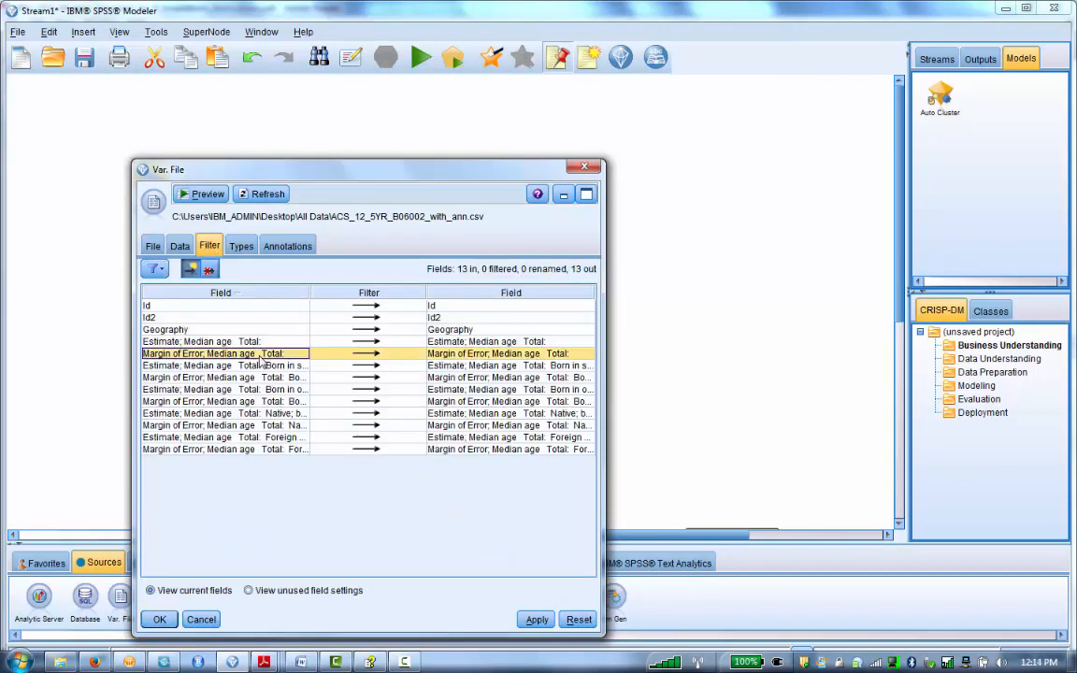
{"action": "left_click", "coordinate": [282, 456], "text": "shift"}
{"action": "left_click", "coordinate": [362, 365]}
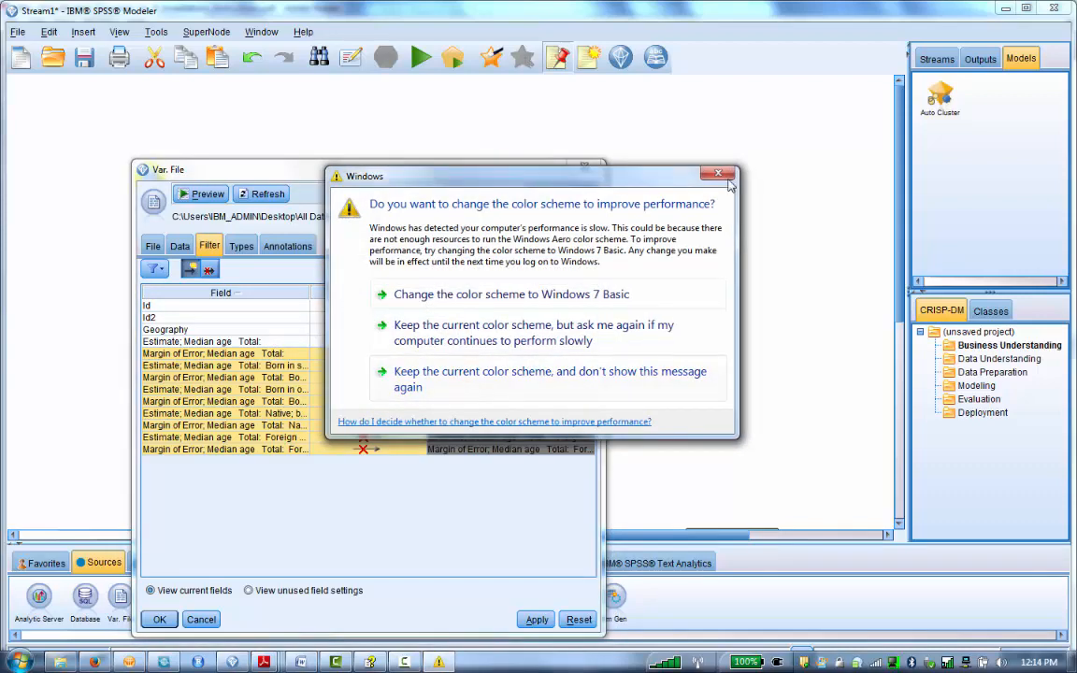
{"action": "left_click", "coordinate": [729, 178]}
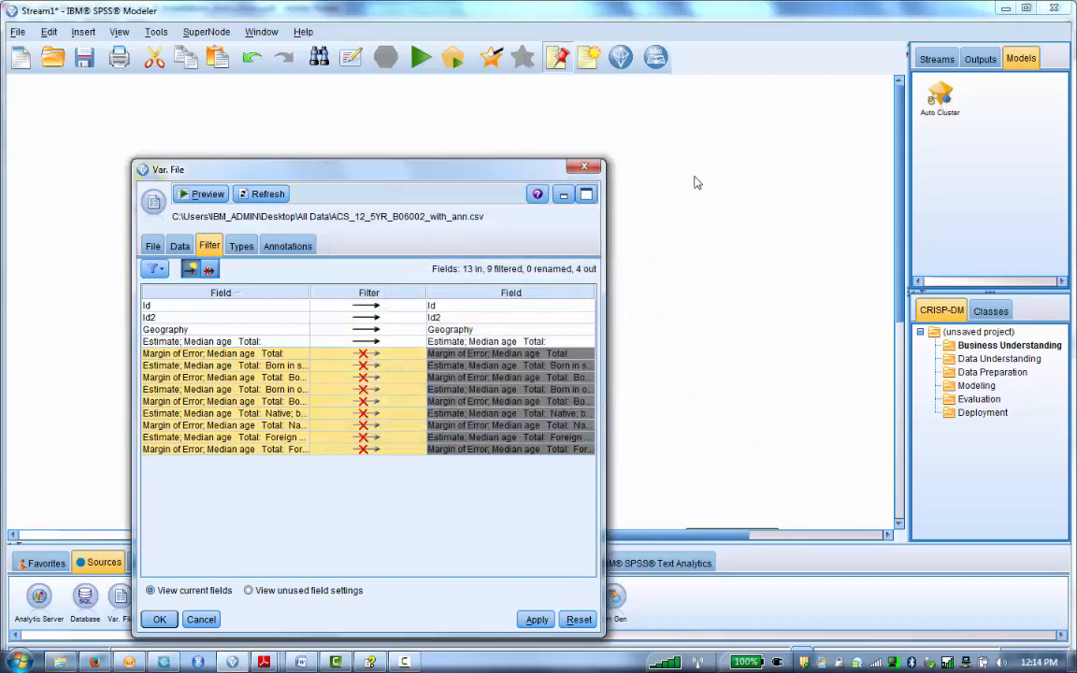
Step: Set the Estimate; Median age Total field's measurement to Continuous and confirm the source node settings
{"action": "left_click", "coordinate": [252, 251]}
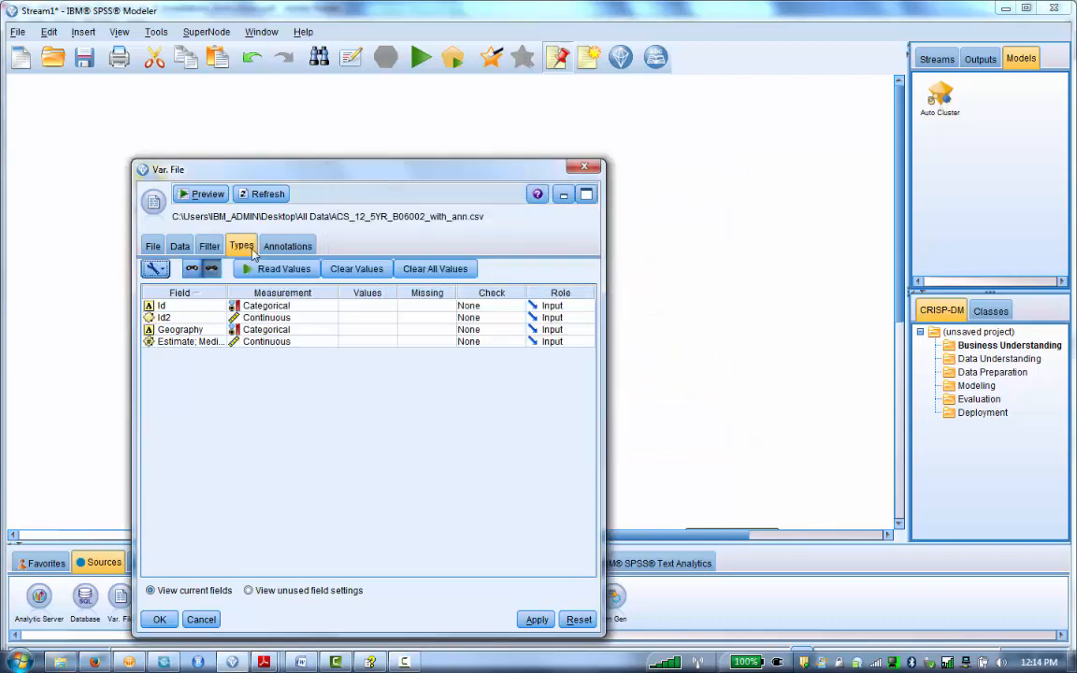
{"action": "left_click", "coordinate": [277, 342]}
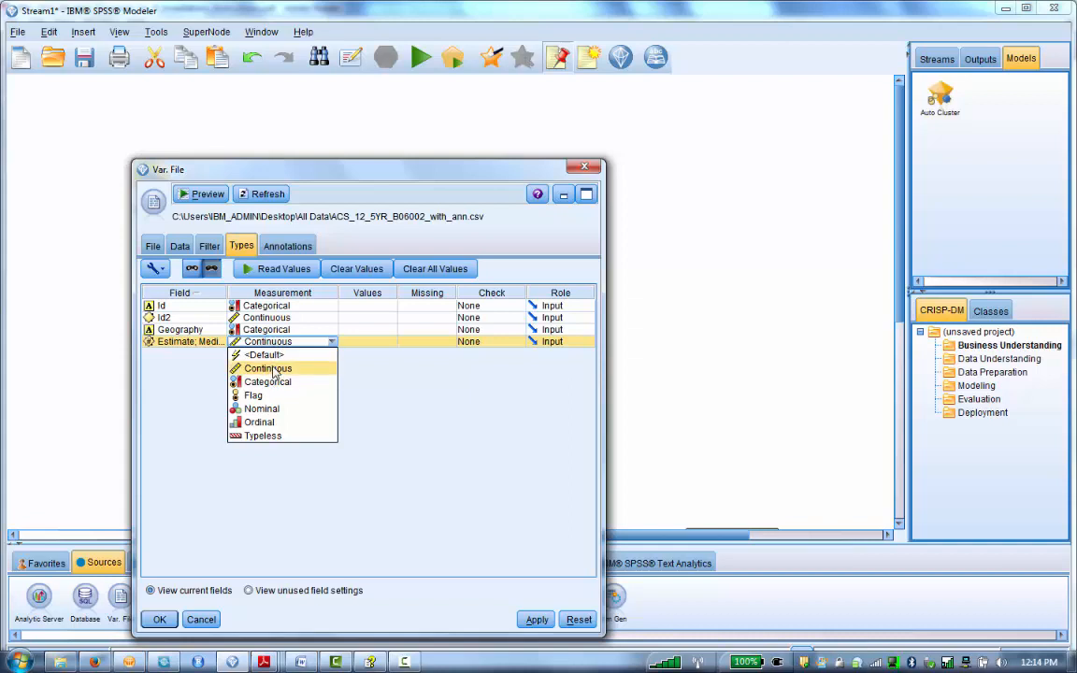
{"action": "left_click", "coordinate": [272, 370]}
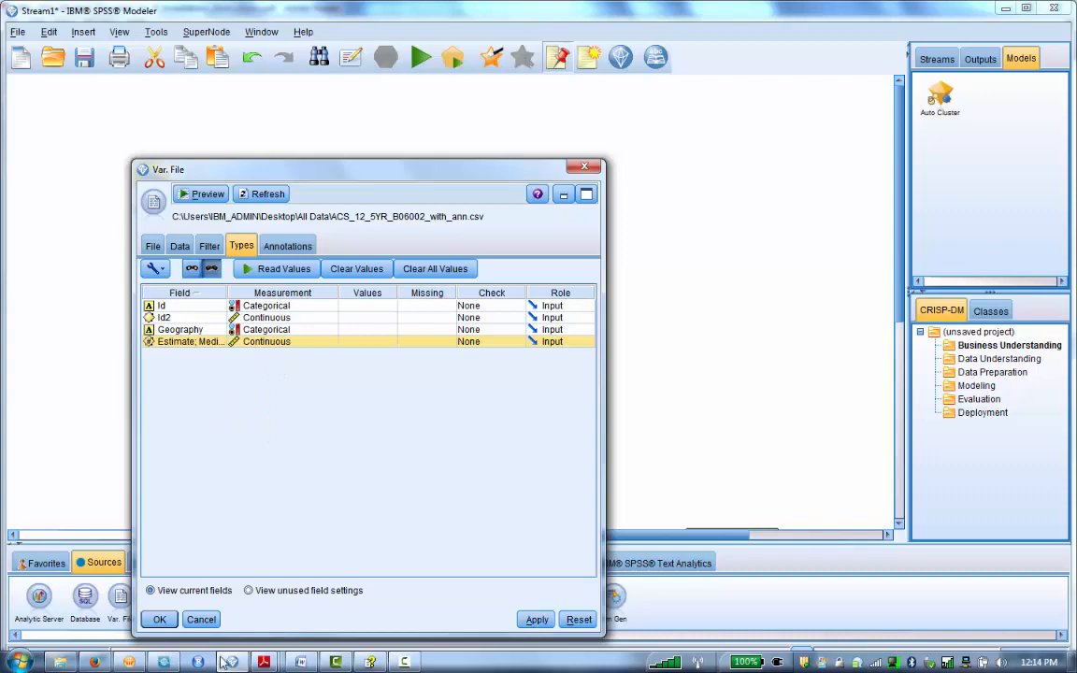
{"action": "left_click", "coordinate": [158, 619]}
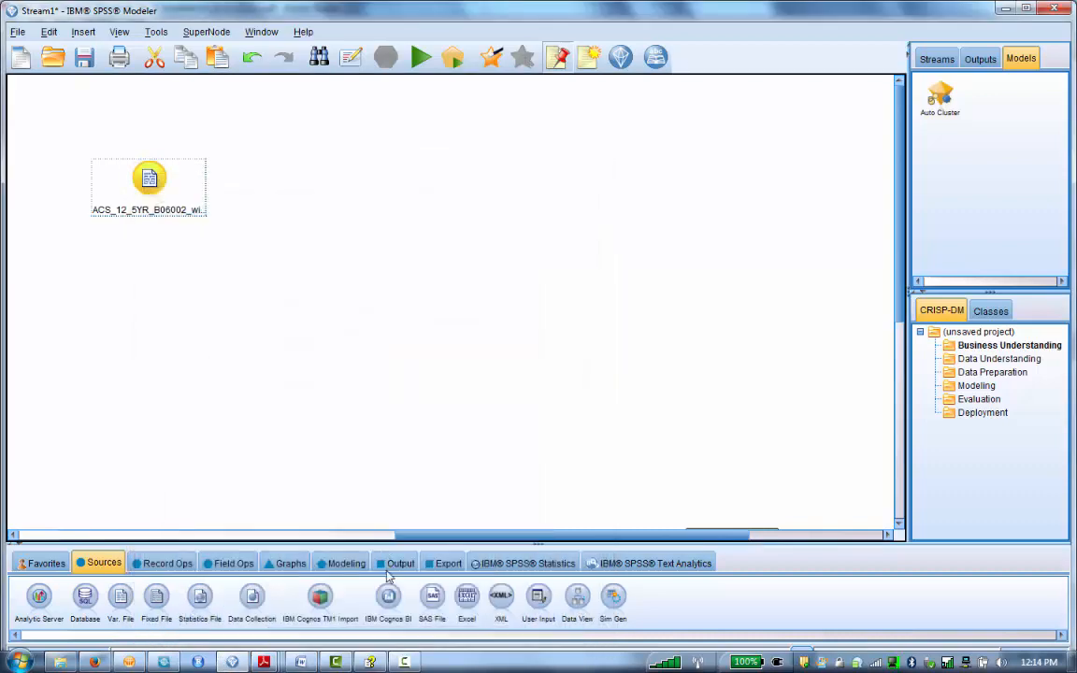
Step: Place a fresh R Transform node on the canvas to the right of the census source node
{"action": "left_click", "coordinate": [167, 564]}
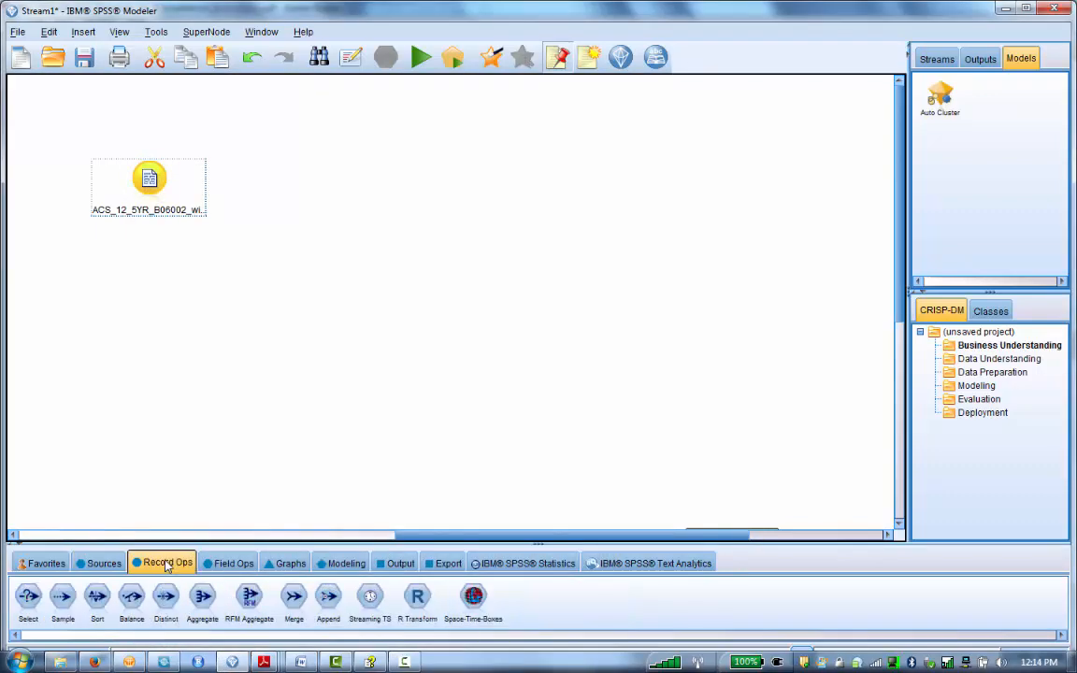
{"action": "left_click", "coordinate": [416, 599]}
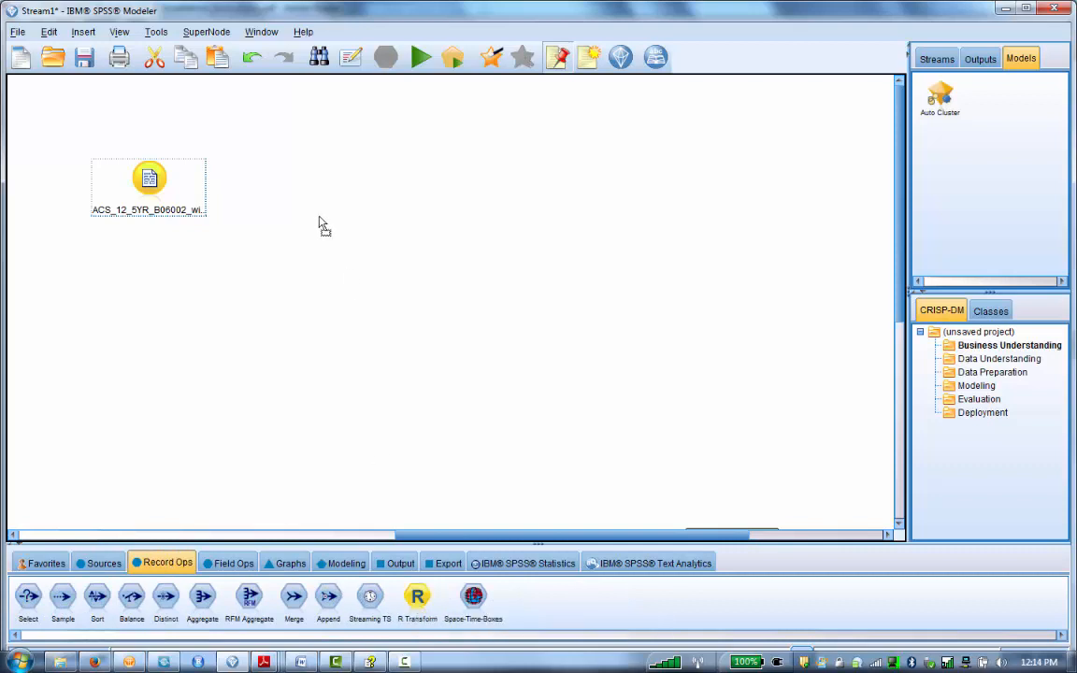
{"action": "left_click", "coordinate": [276, 194]}
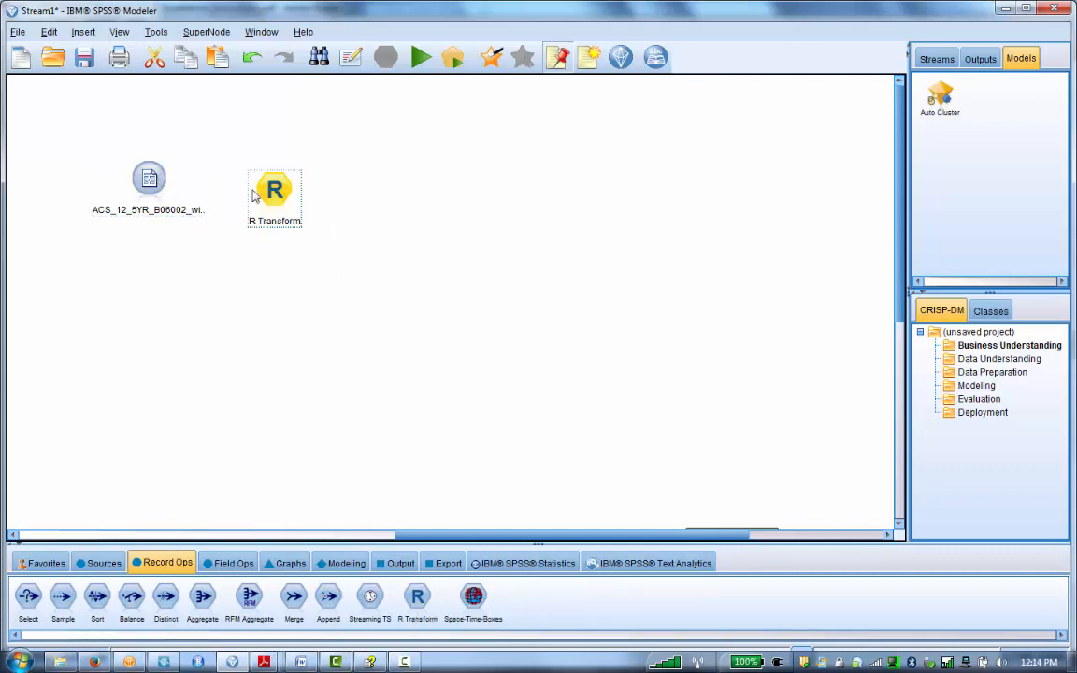
{"action": "mouse_move", "coordinate": [269, 187]}
{"action": "left_mouse_down"}
{"action": "mouse_move", "coordinate": [251, 165]}
{"action": "mouse_move", "coordinate": [267, 196]}
{"action": "left_mouse_up"}
{"action": "left_click", "coordinate": [221, 166]}
Step: Connect the census source node to the R Transform node
{"action": "right_click", "coordinate": [143, 191]}
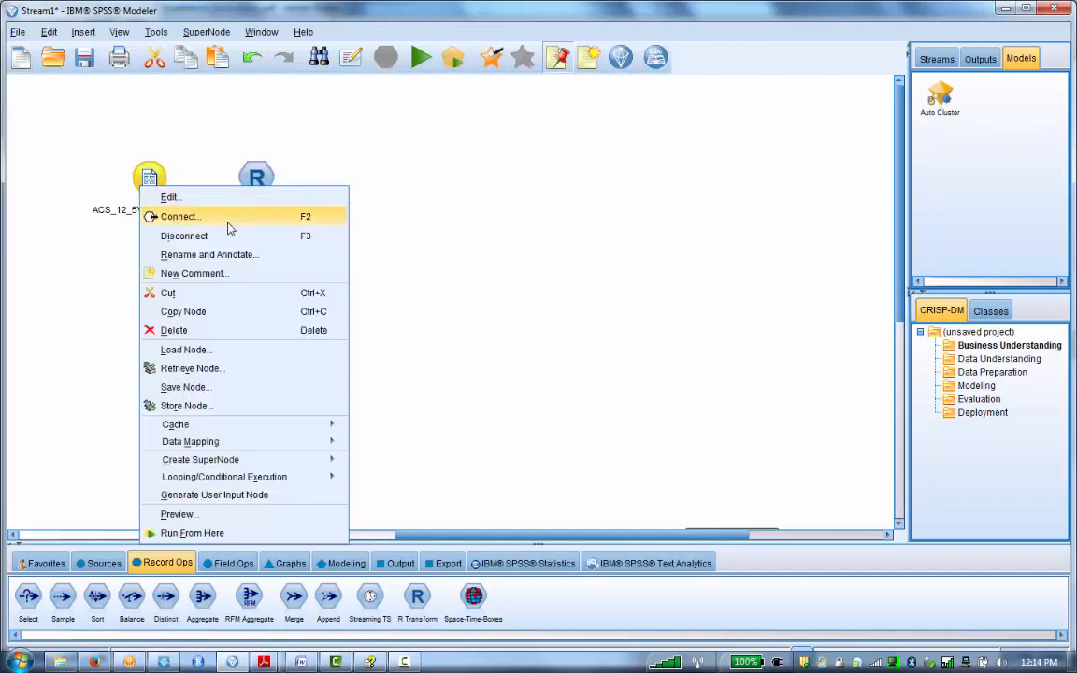
{"action": "left_click", "coordinate": [228, 218]}
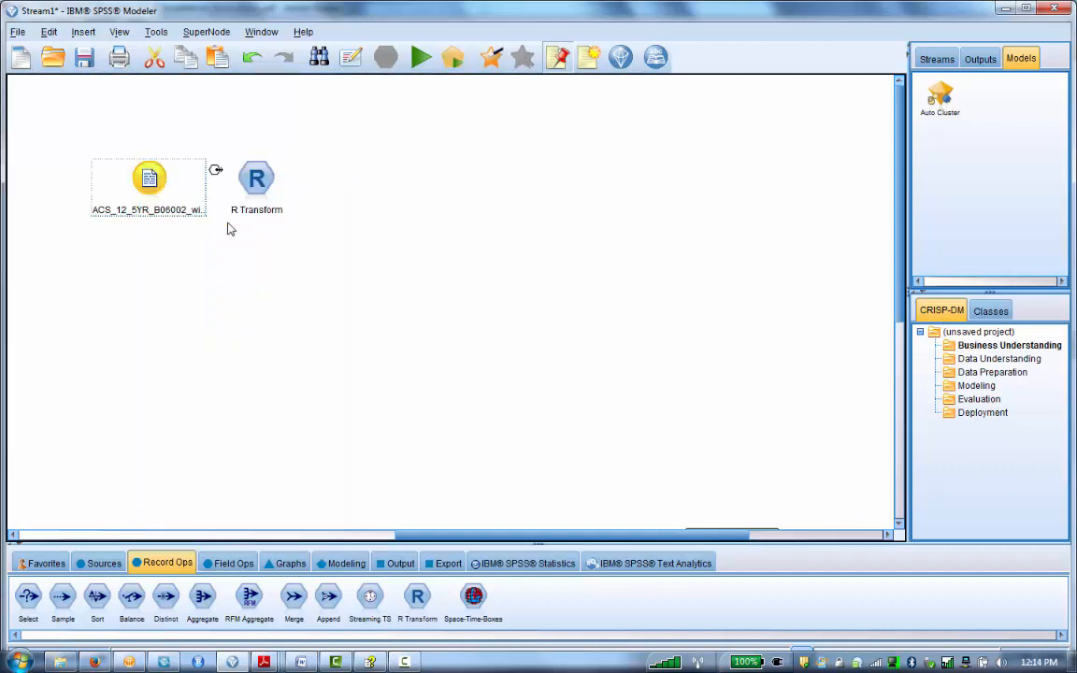
{"action": "left_click", "coordinate": [160, 187]}
{"action": "left_click", "coordinate": [488, 324]}
{"action": "right_click", "coordinate": [160, 182]}
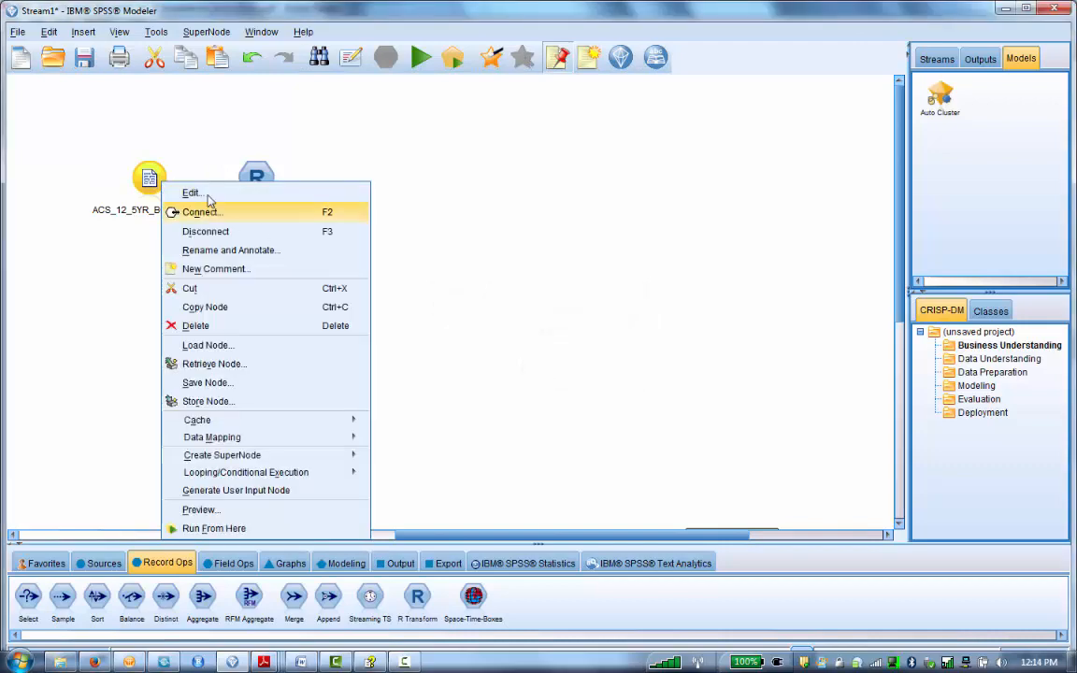
{"action": "left_click", "coordinate": [201, 211]}
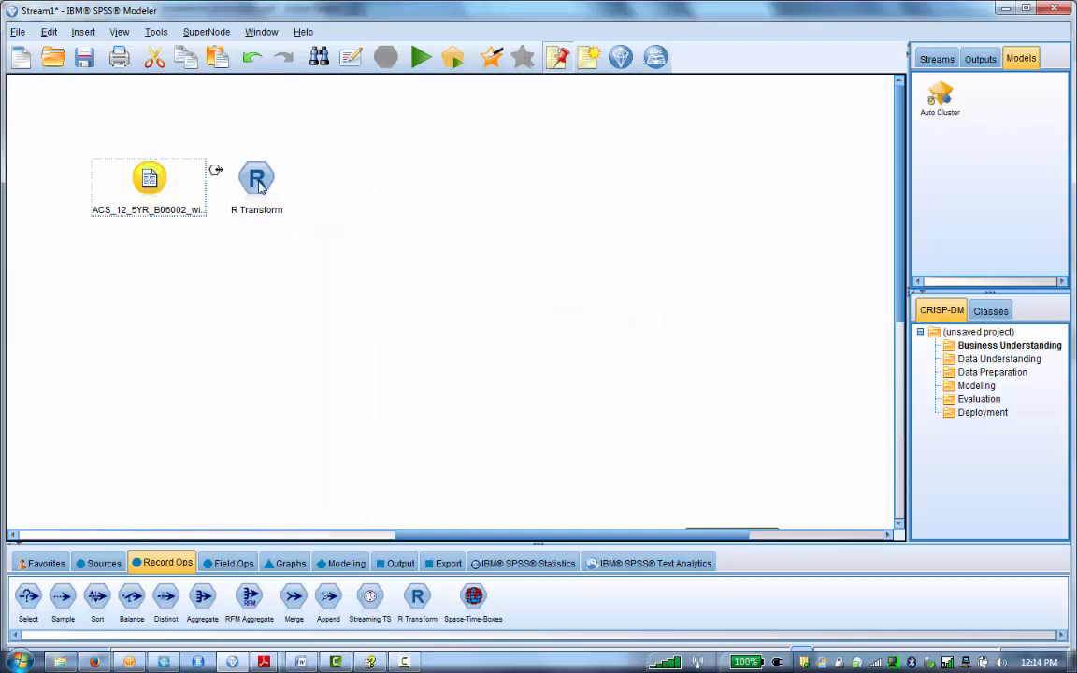
{"action": "left_click", "coordinate": [259, 186]}
Step: Open the R Transform node and paste R syntax that creates newAge as column 4 plus 5 and appends it to modelerData
{"action": "double_click", "coordinate": [259, 186]}
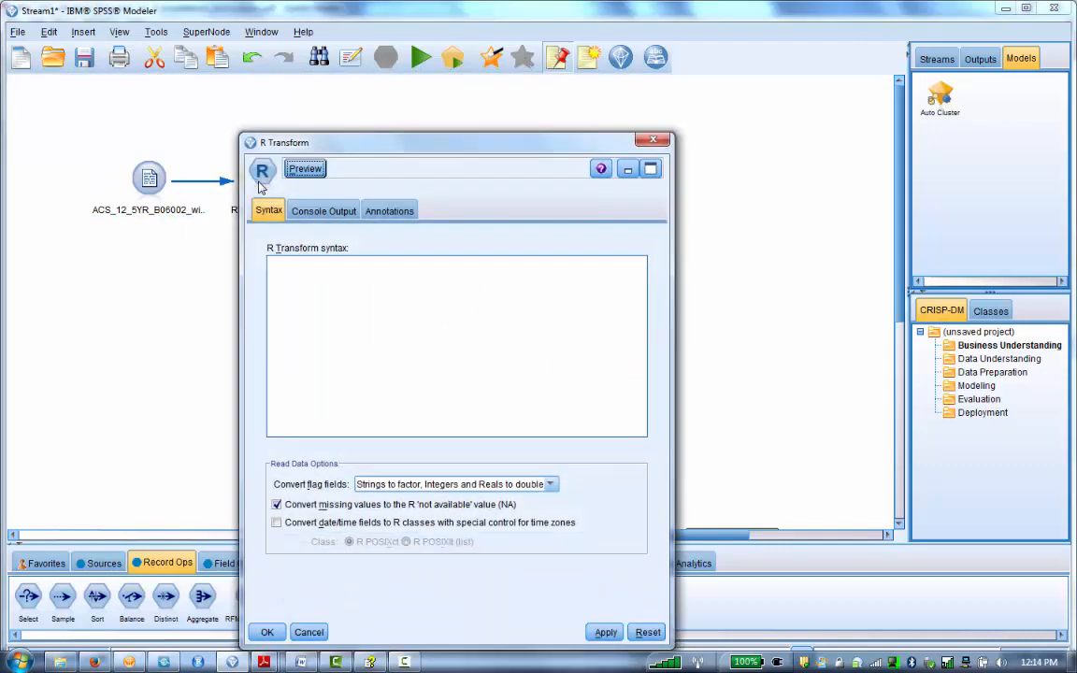
{"action": "left_click_drag", "start_coordinate": [361, 144], "coordinate": [386, 94]}
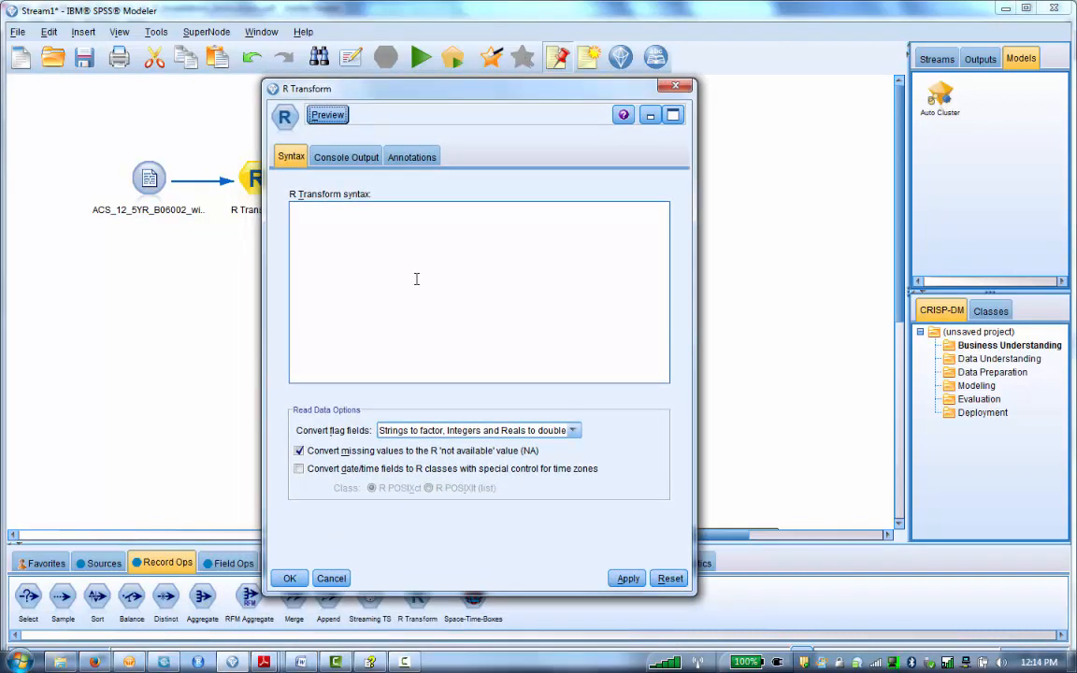
{"action": "left_click", "coordinate": [349, 159]}
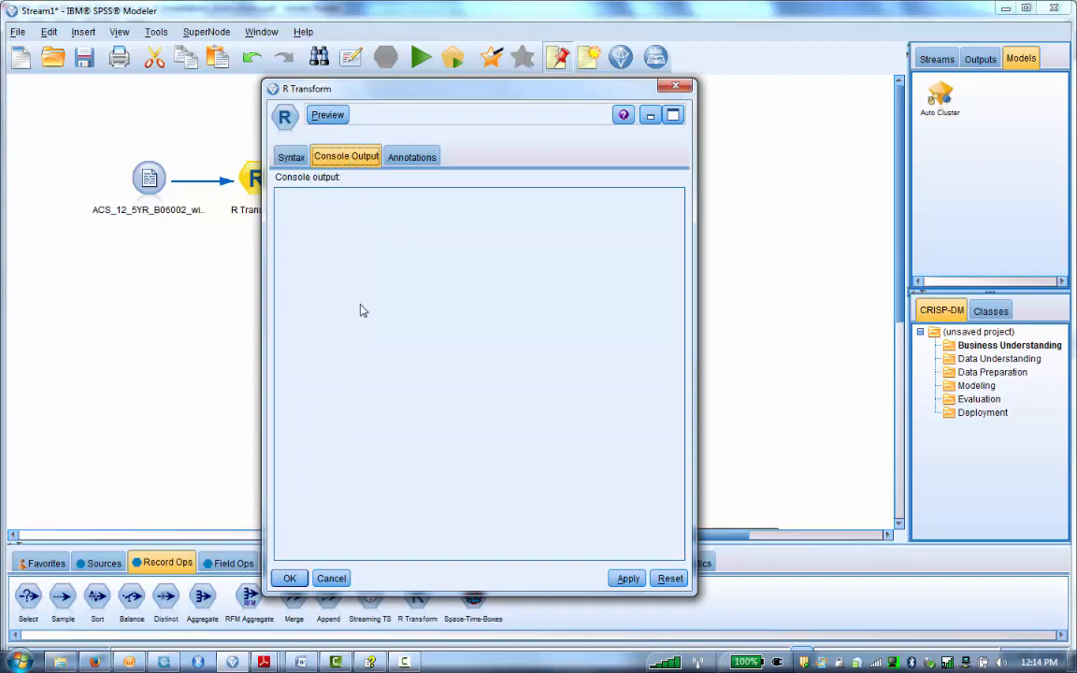
{"action": "left_click", "coordinate": [290, 157]}
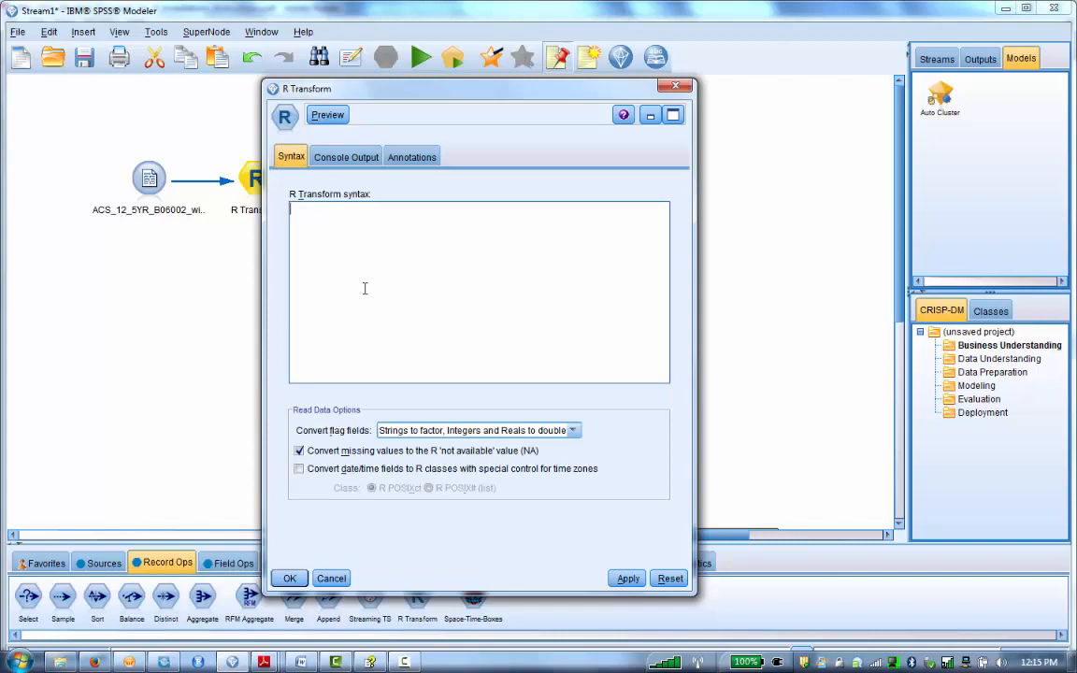
{"action": "key", "text": "ctrl+v"}
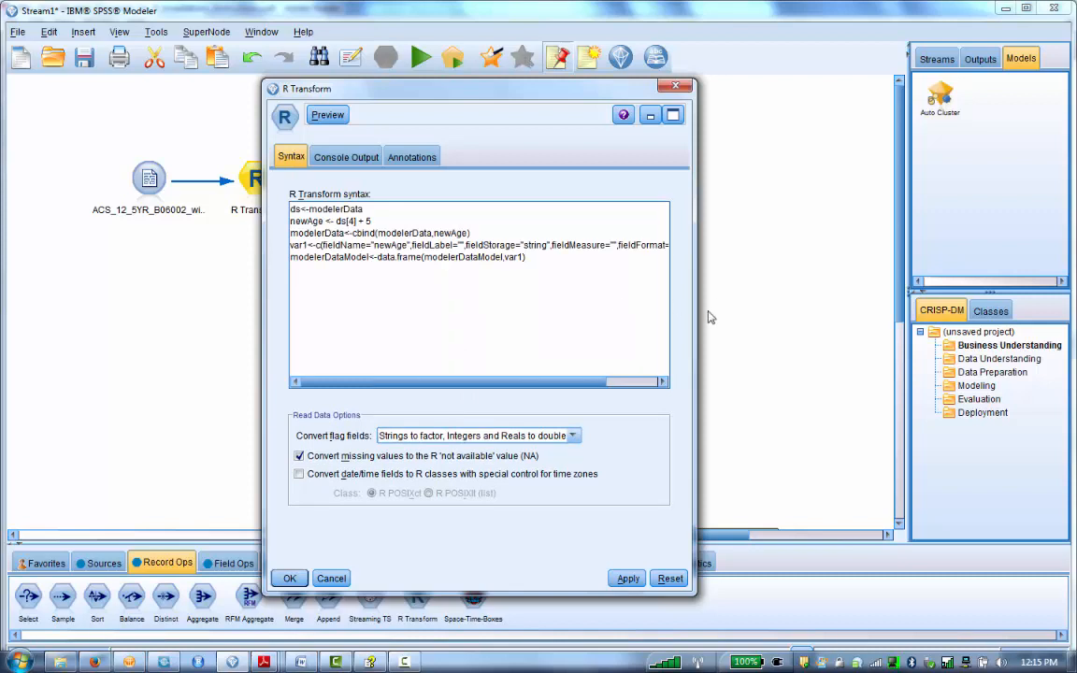
{"action": "left_click_drag", "start_coordinate": [695, 314], "coordinate": [877, 314]}
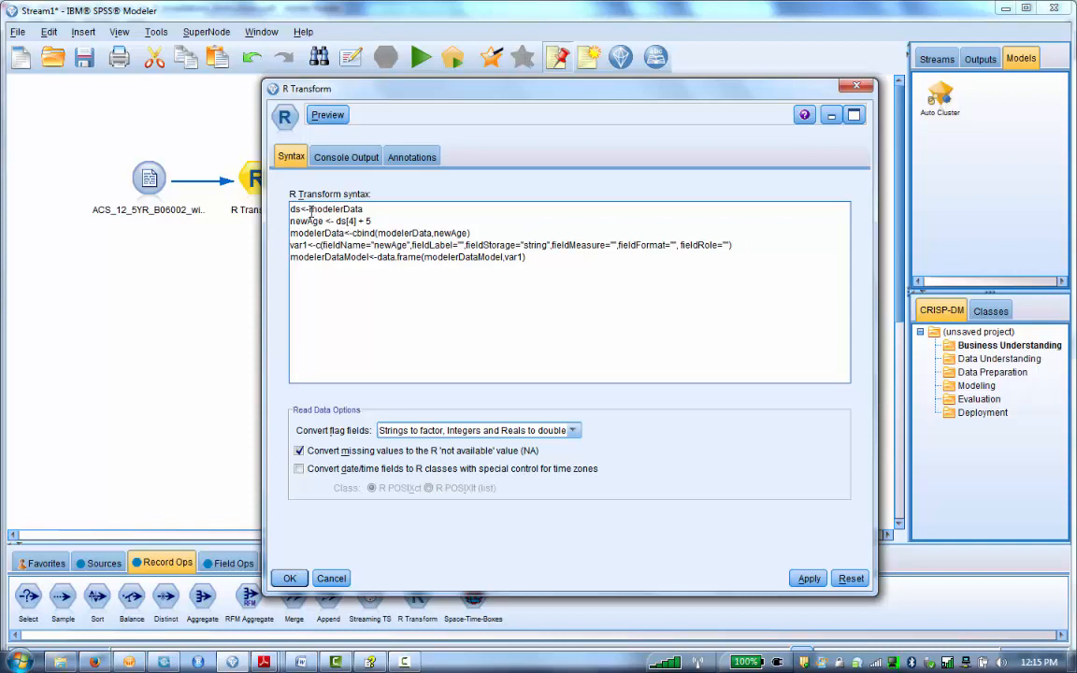
Step: Rename the new field in the var1 field definition to newAgeFinal
{"action": "left_click_drag", "start_coordinate": [311, 211], "coordinate": [365, 211]}
{"action": "left_click", "coordinate": [365, 209]}
{"action": "left_click_drag", "start_coordinate": [310, 211], "coordinate": [371, 213]}
{"action": "left_click", "coordinate": [371, 213]}
{"action": "left_click_drag", "start_coordinate": [336, 222], "coordinate": [372, 222]}
{"action": "left_click", "coordinate": [357, 223]}
{"action": "double_click", "coordinate": [411, 233]}
{"action": "left_click", "coordinate": [470, 233]}
{"action": "left_click_drag", "start_coordinate": [469, 233], "coordinate": [377, 233]}
{"action": "left_click", "coordinate": [429, 234]}
{"action": "double_click", "coordinate": [437, 233]}
{"action": "left_click", "coordinate": [468, 233]}
{"action": "left_click", "coordinate": [407, 245]}
{"action": "type", "text": "Final"}
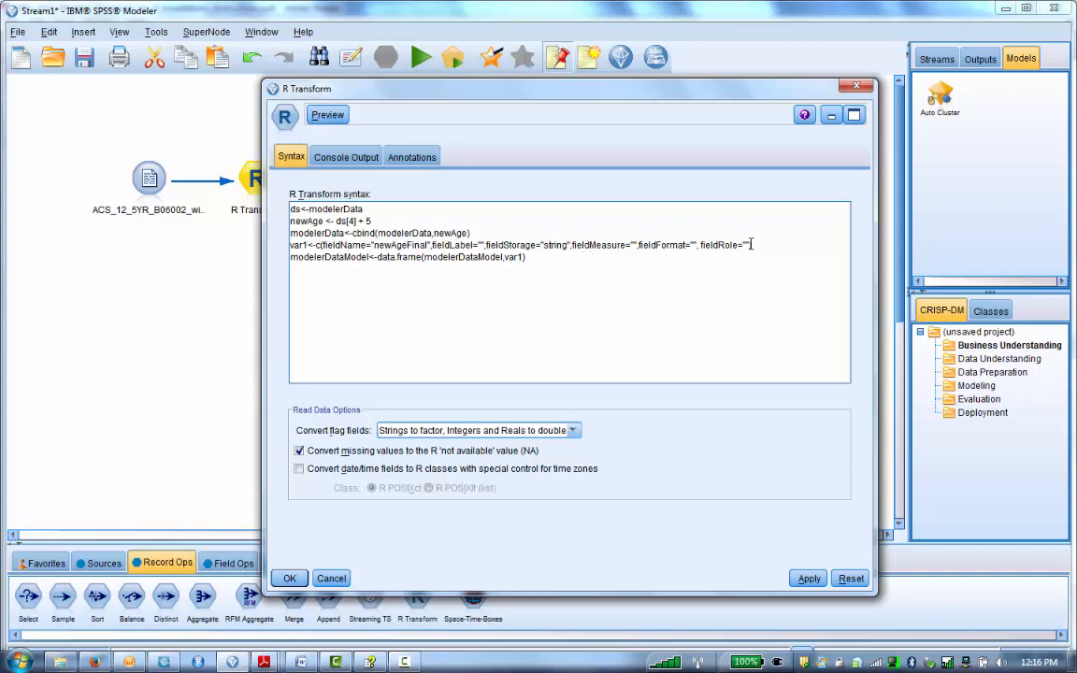
Step: Review the modelerDataModel data frame line and accept the R Transform settings
{"action": "left_click", "coordinate": [316, 259]}
{"action": "left_click_drag", "start_coordinate": [369, 258], "coordinate": [290, 262]}
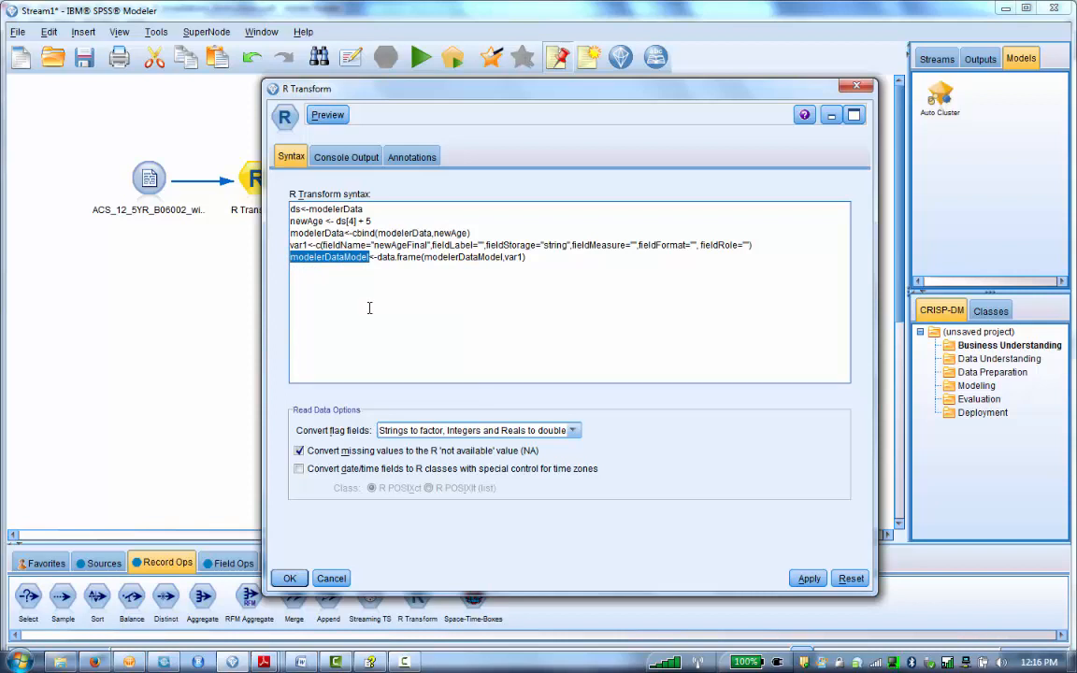
{"action": "left_click", "coordinate": [408, 245]}
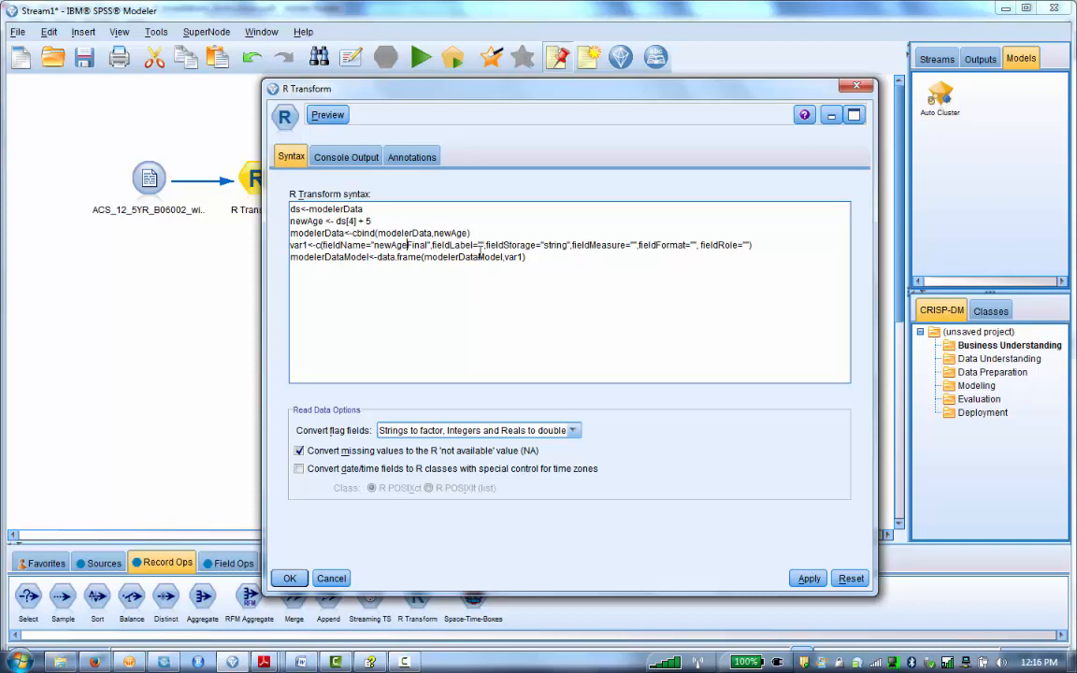
{"action": "left_click_drag", "start_coordinate": [527, 258], "coordinate": [387, 258]}
{"action": "left_click", "coordinate": [451, 256]}
{"action": "left_click", "coordinate": [290, 579]}
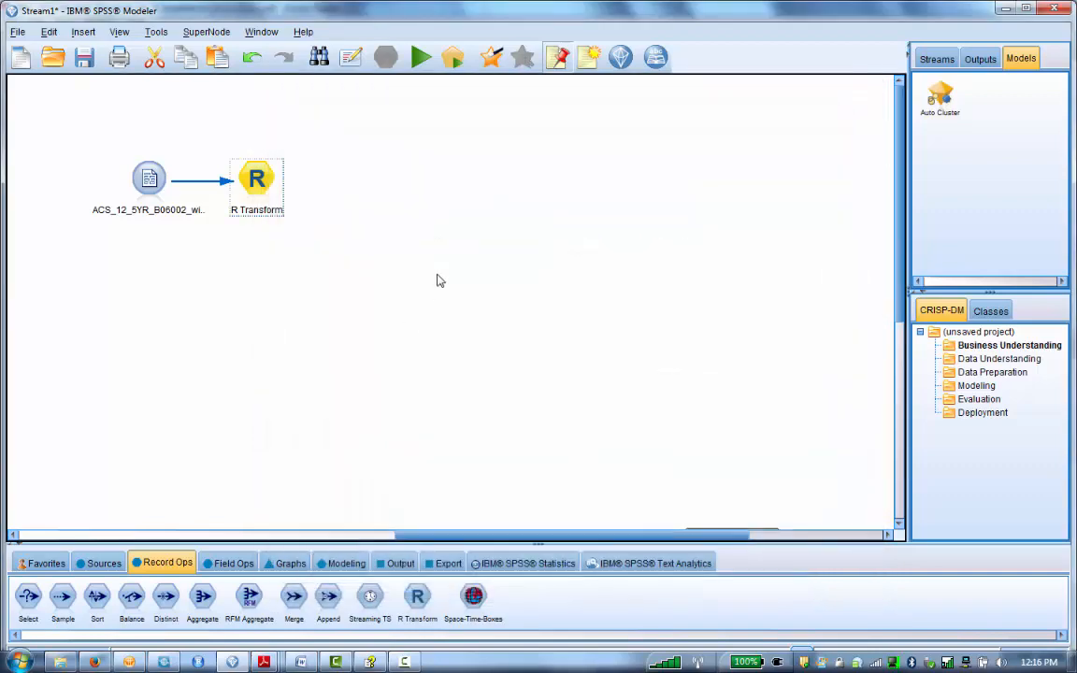
Step: Add a Table node after the R Transform node and connect R Transform to it
{"action": "left_click", "coordinate": [99, 562]}
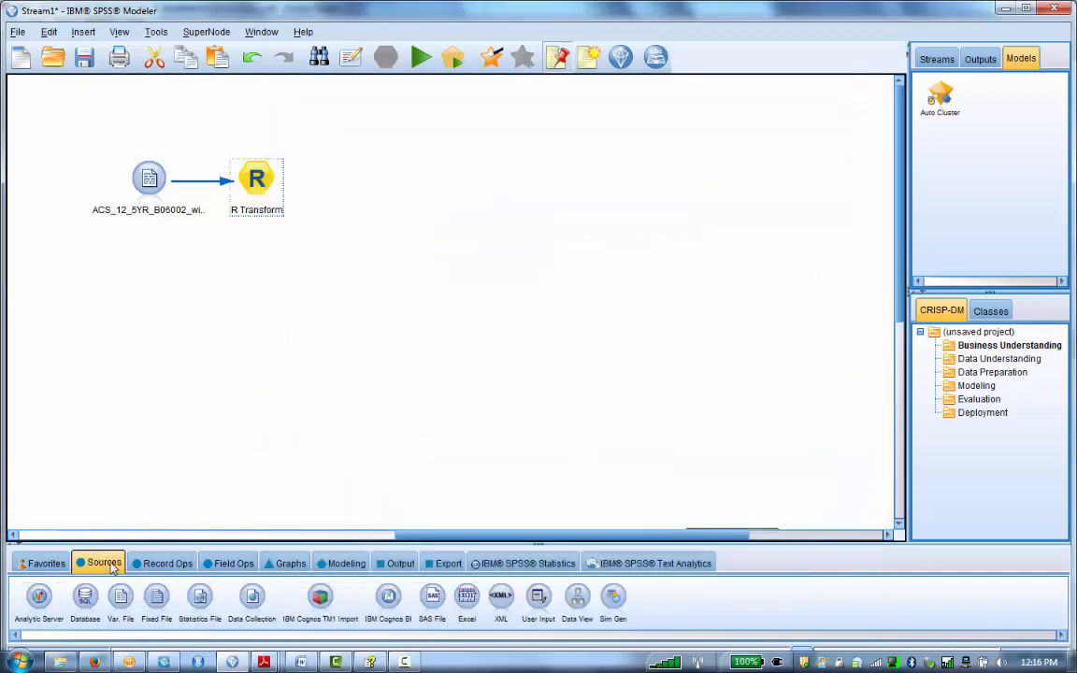
{"action": "left_click", "coordinate": [42, 563]}
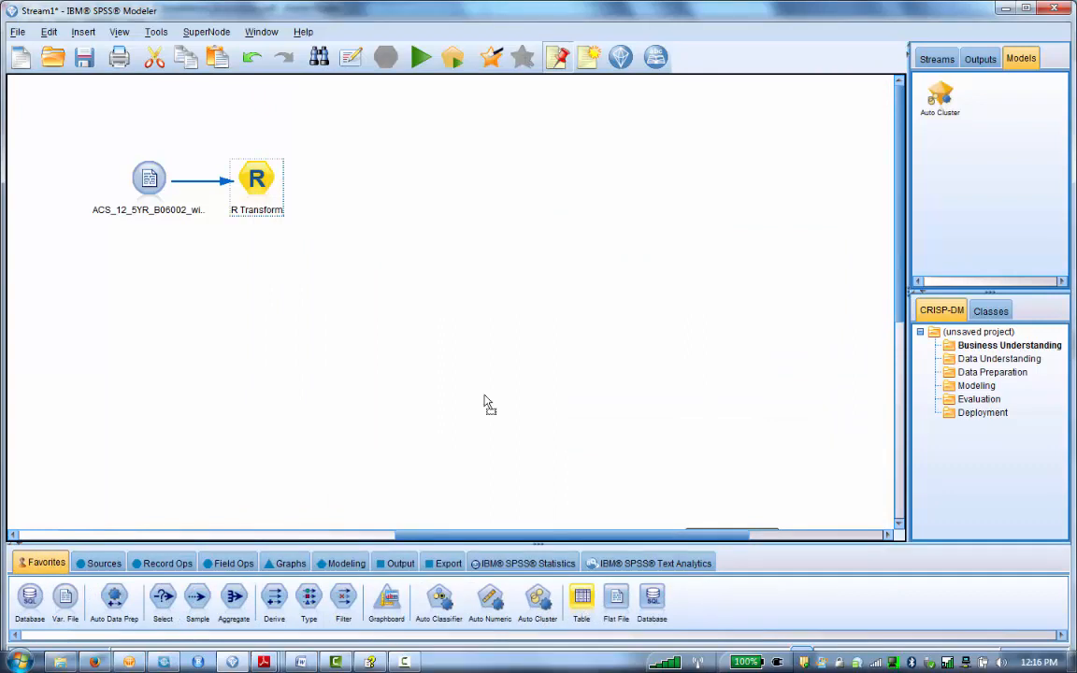
{"action": "left_click", "coordinate": [346, 190]}
{"action": "left_click_drag", "start_coordinate": [347, 194], "coordinate": [328, 183]}
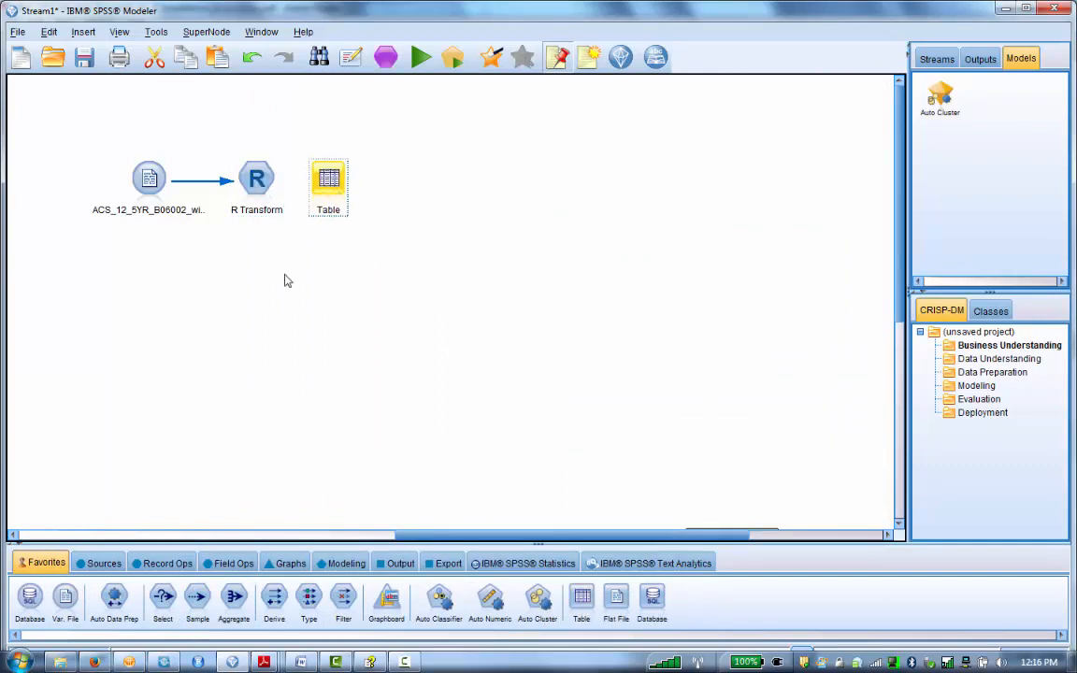
{"action": "right_click", "coordinate": [261, 181]}
{"action": "left_click", "coordinate": [280, 212]}
{"action": "left_click", "coordinate": [330, 183]}
Step: Run the Table node and examine the output table with the new age column
{"action": "double_click", "coordinate": [330, 182]}
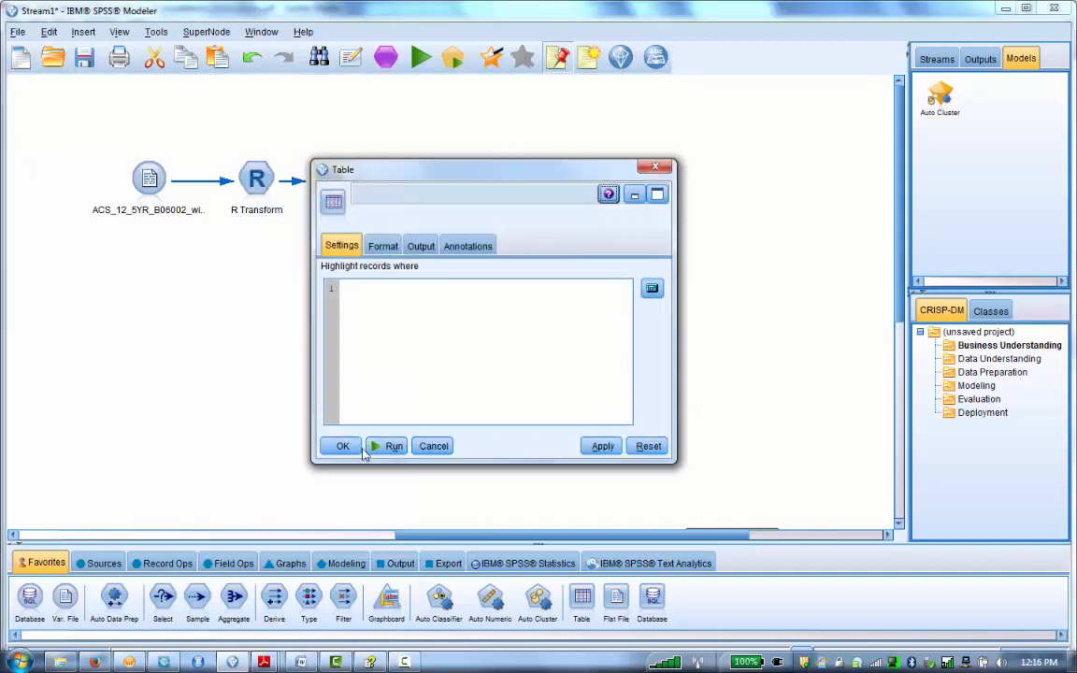
{"action": "left_click", "coordinate": [392, 447]}
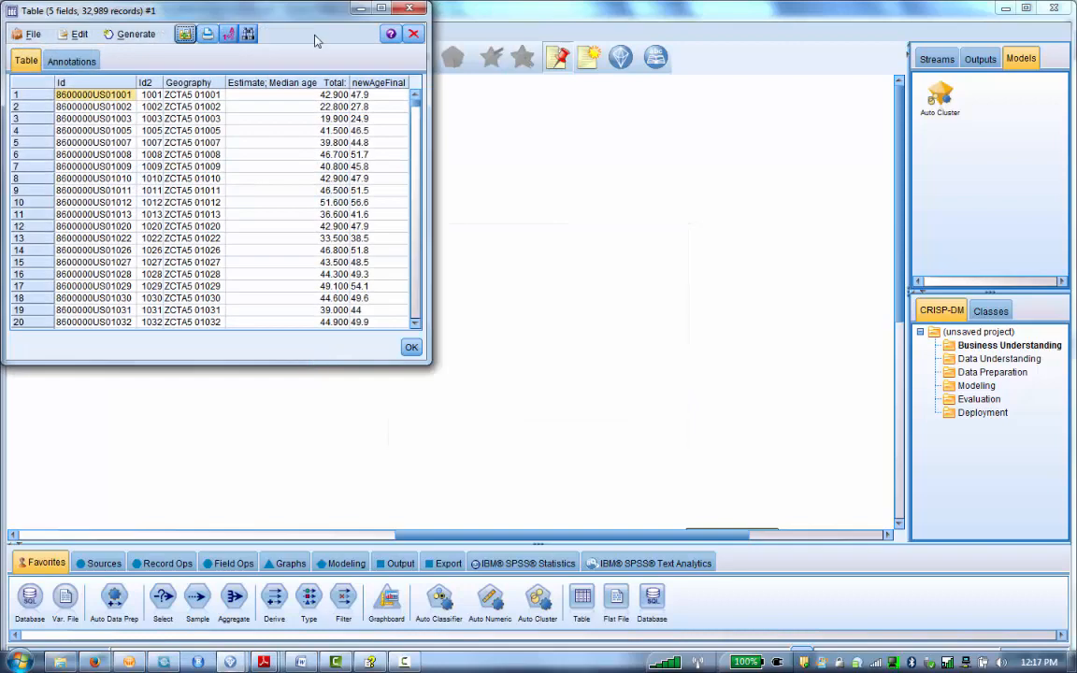
{"action": "double_click", "coordinate": [188, 15]}
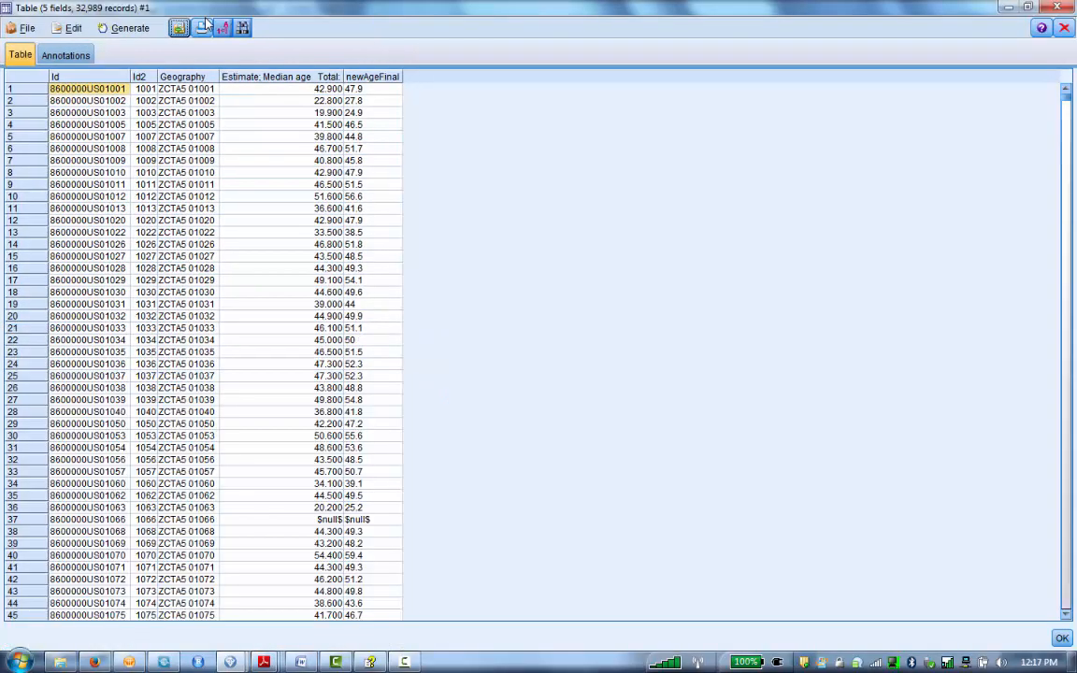
{"action": "double_click", "coordinate": [928, 9]}
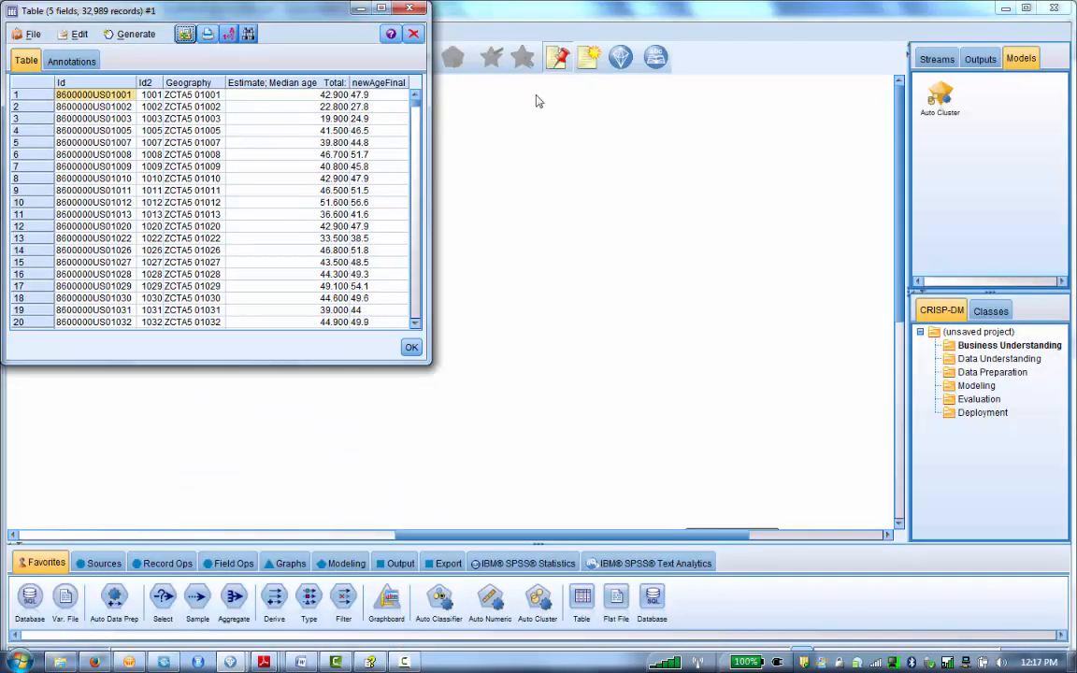
{"action": "left_click_drag", "start_coordinate": [269, 6], "coordinate": [738, 71]}
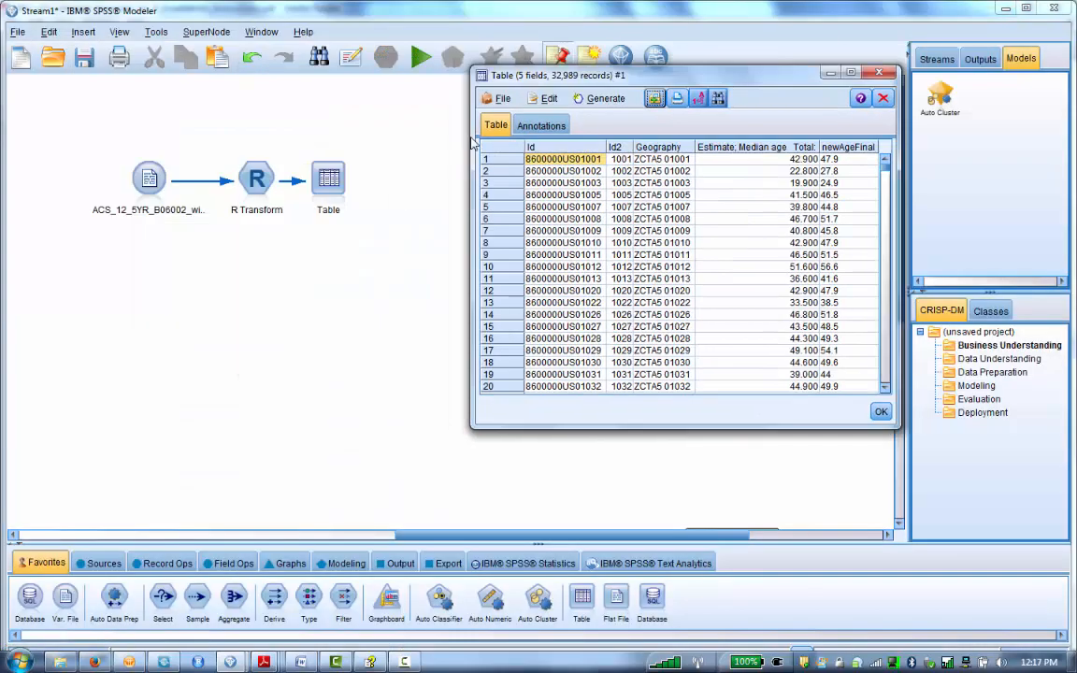
Step: Open the R Transform node to review its console output, then close it
{"action": "double_click", "coordinate": [252, 179]}
{"action": "left_click", "coordinate": [309, 209]}
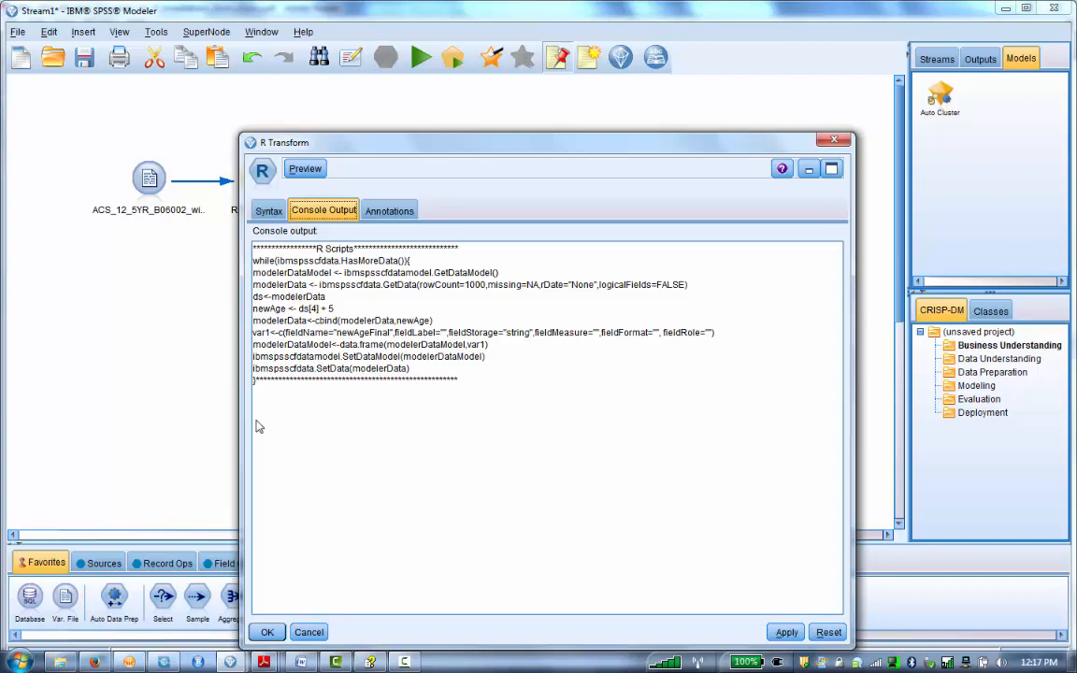
{"action": "left_click", "coordinate": [267, 632]}
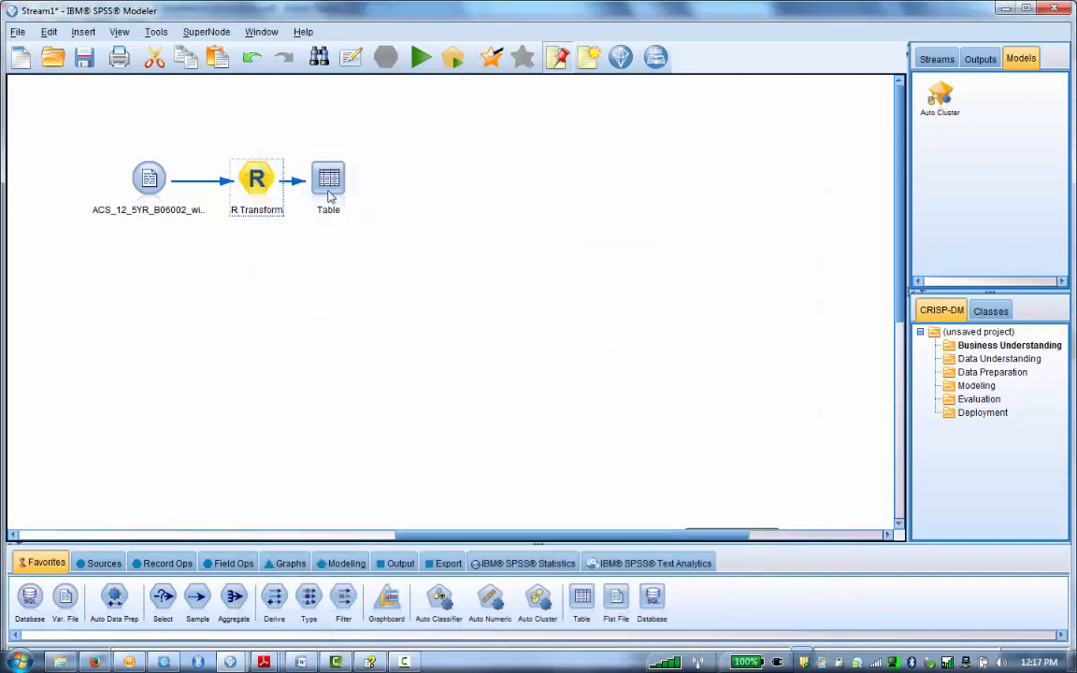
Step: Run the Table node again and examine its output before closing the table window
{"action": "left_click", "coordinate": [329, 196]}
{"action": "key", "text": "ctrl+e"}
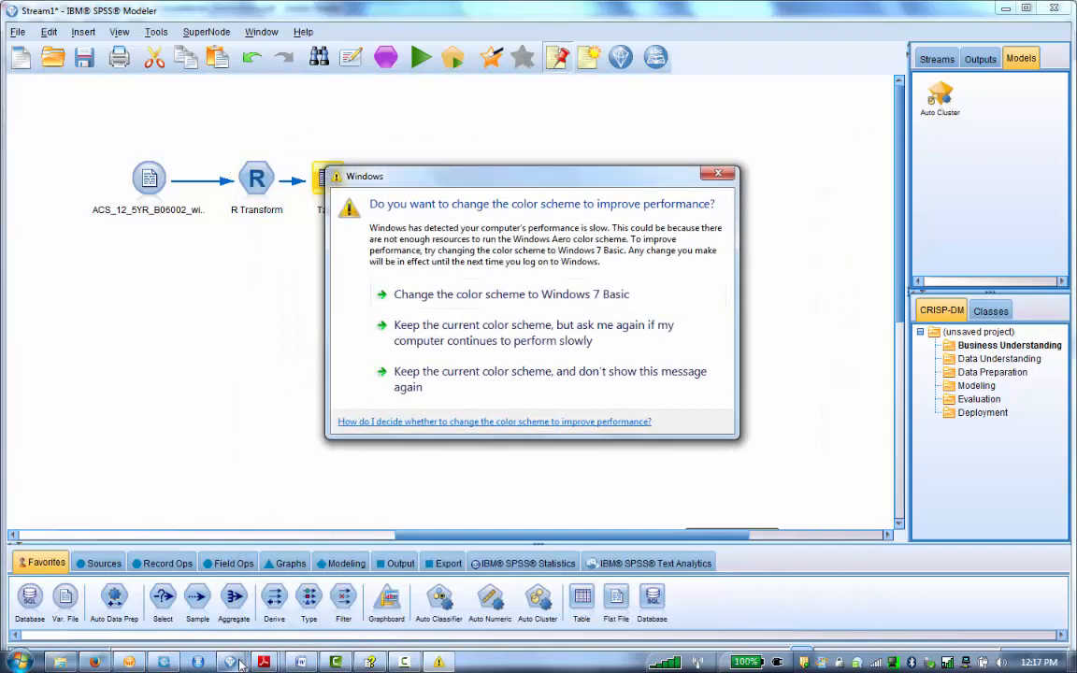
{"action": "left_click", "coordinate": [240, 664]}
{"action": "left_click", "coordinate": [313, 580]}
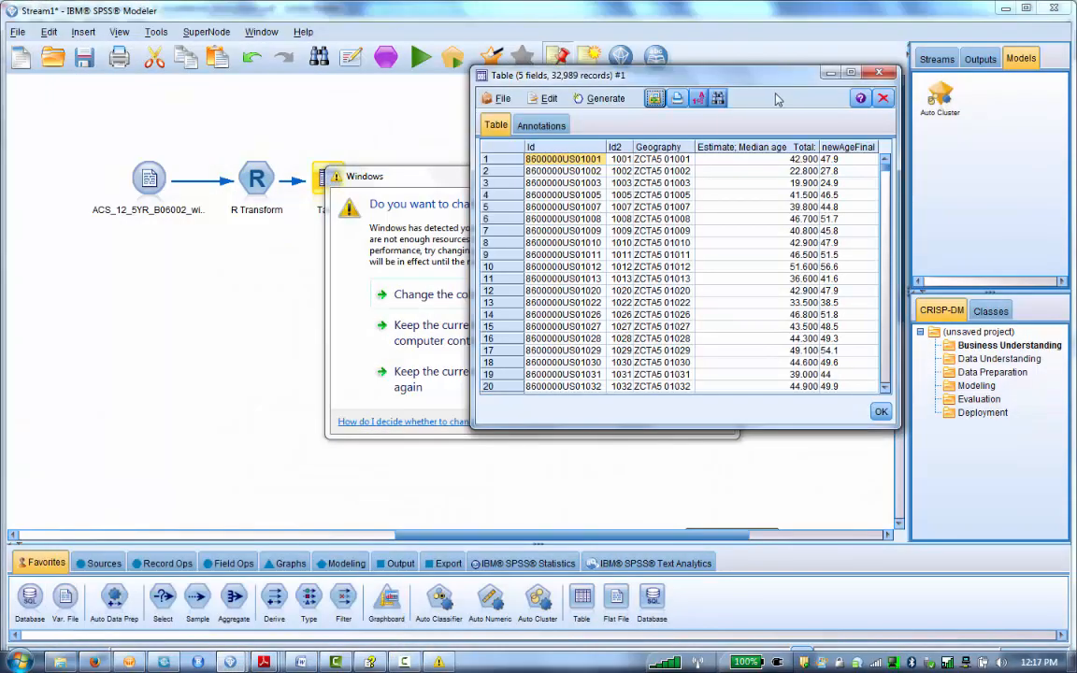
{"action": "left_click", "coordinate": [459, 192]}
{"action": "left_click", "coordinate": [719, 175]}
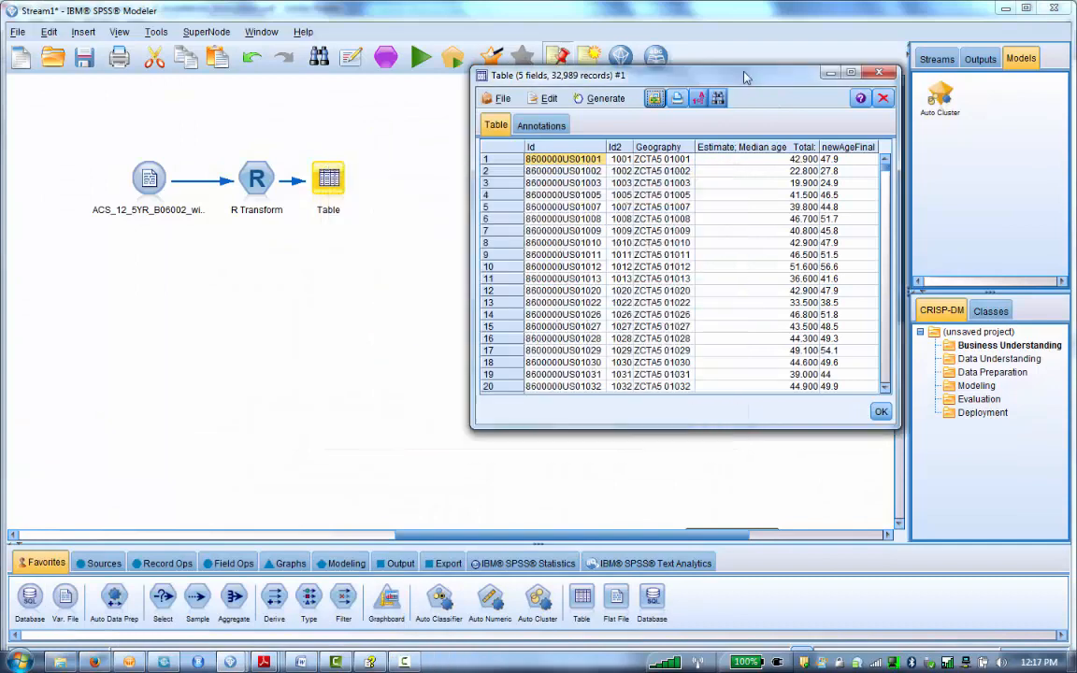
{"action": "left_click_drag", "start_coordinate": [670, 69], "coordinate": [525, 78]}
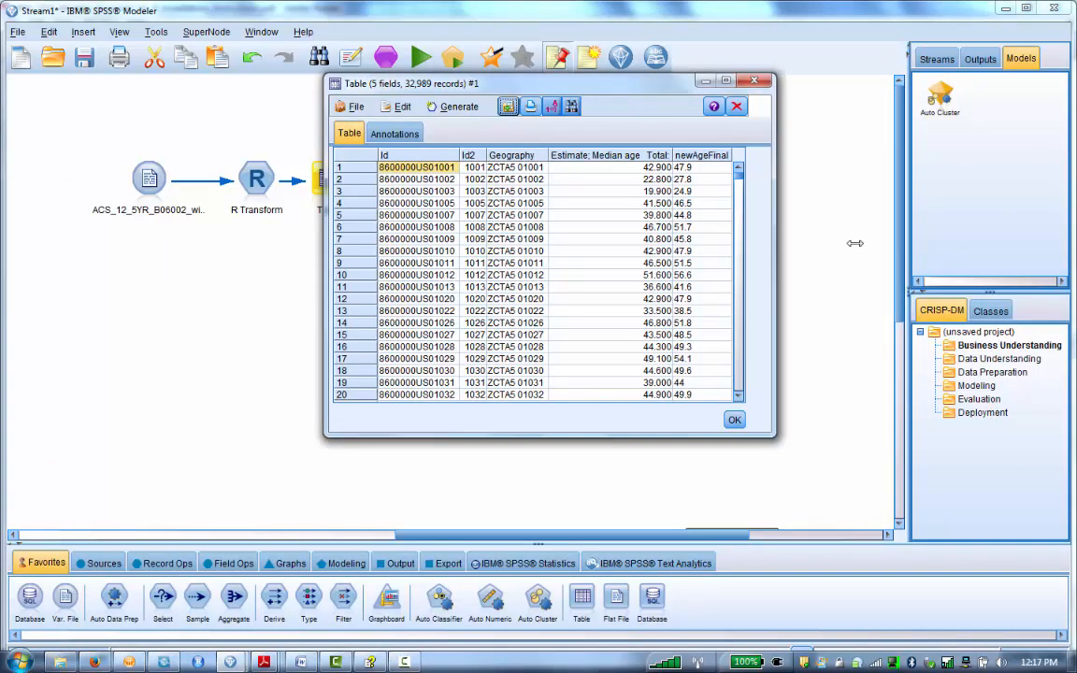
{"action": "left_click_drag", "start_coordinate": [754, 265], "coordinate": [932, 265]}
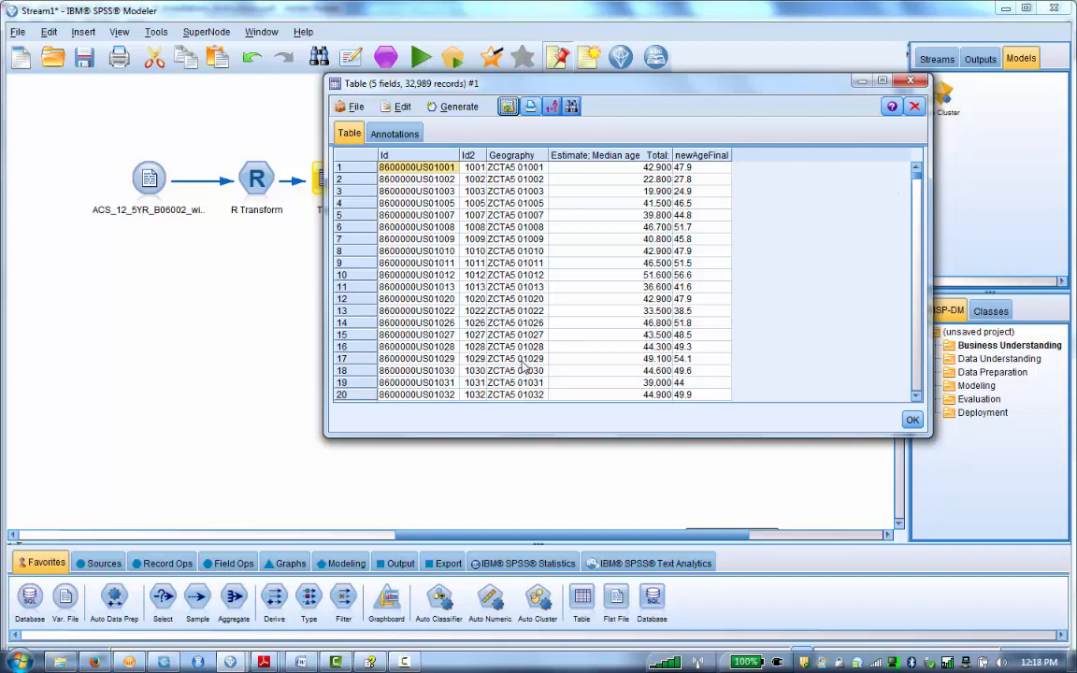
{"action": "left_click", "coordinate": [911, 82]}
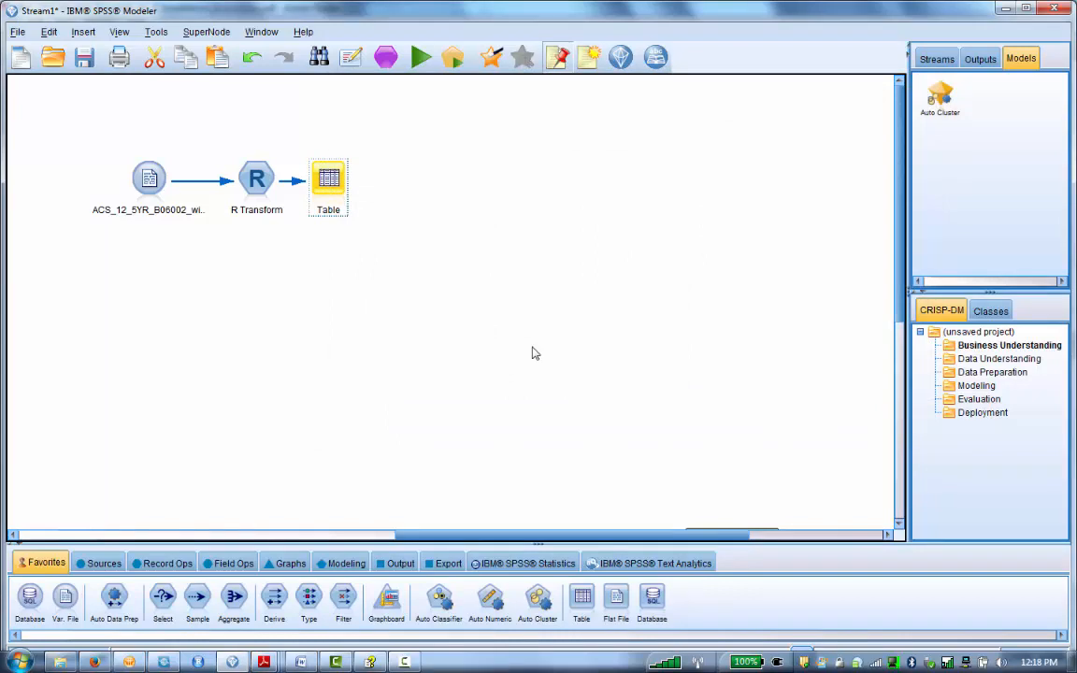
{"action": "left_click", "coordinate": [332, 564]}
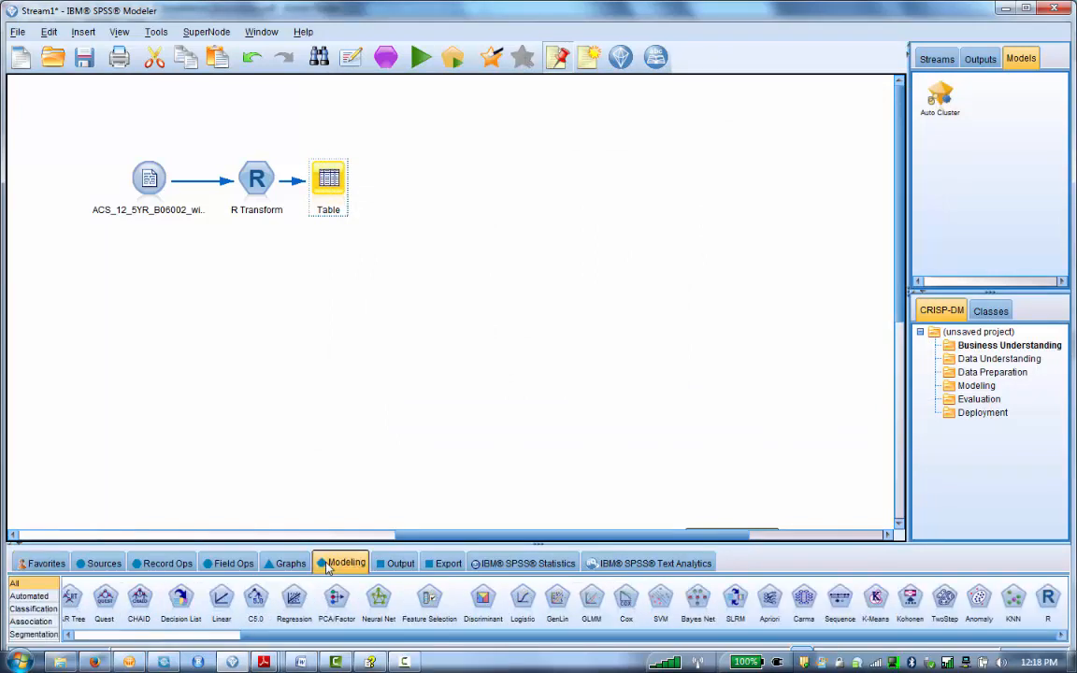
{"action": "left_click", "coordinate": [400, 564]}
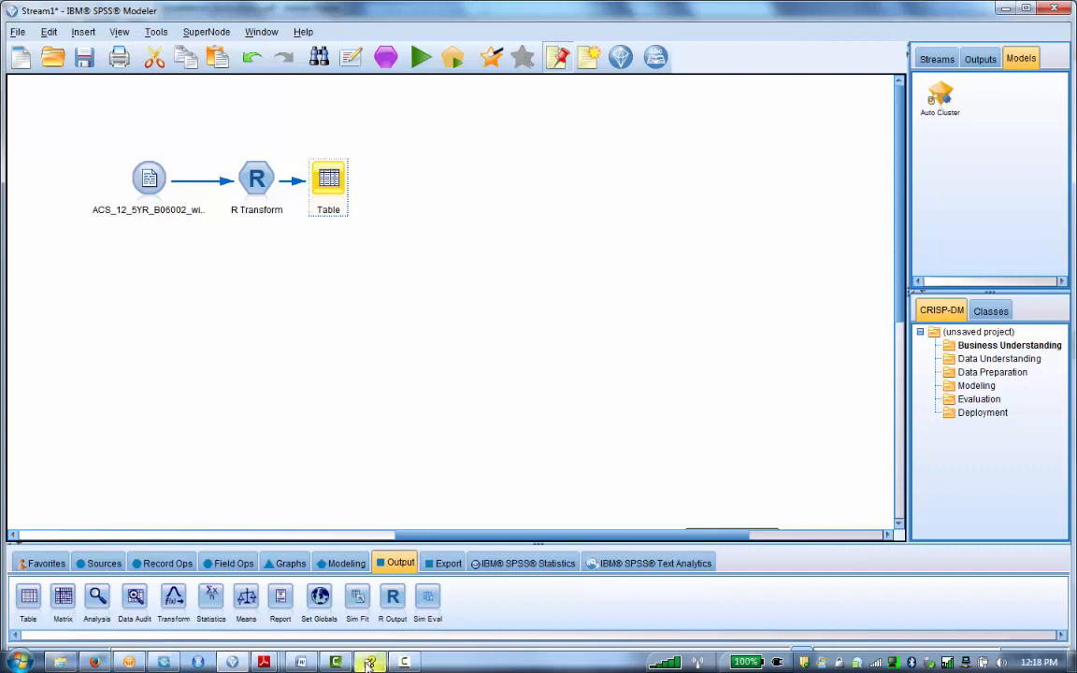
{"action": "mouse_move", "coordinate": [370, 662]}
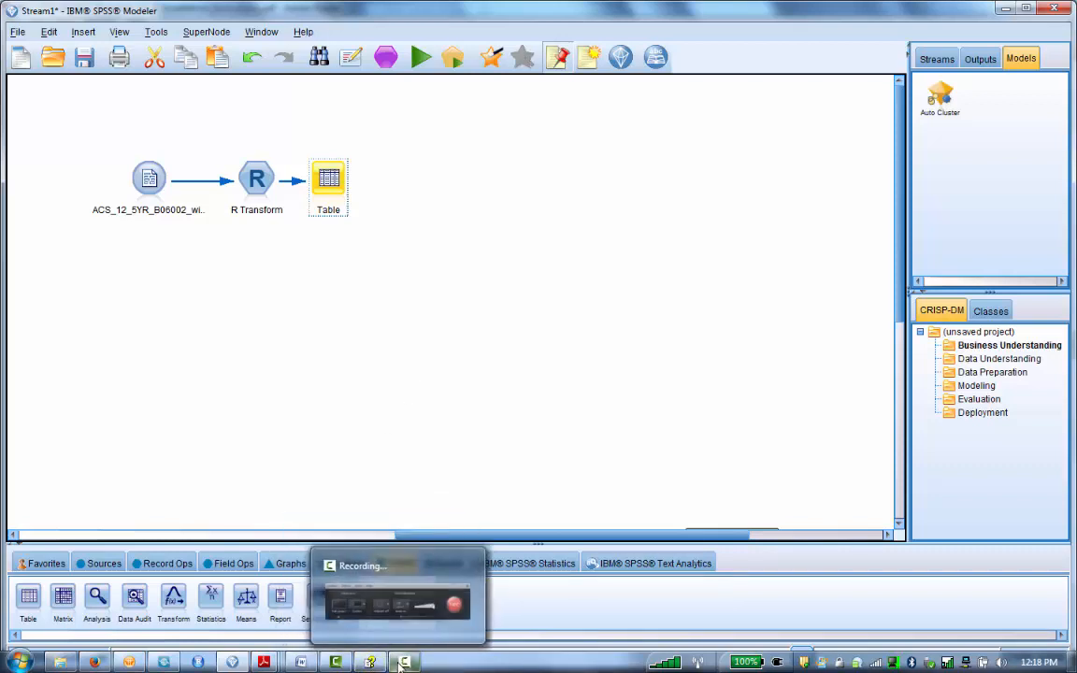
{"action": "left_click", "coordinate": [404, 662]}
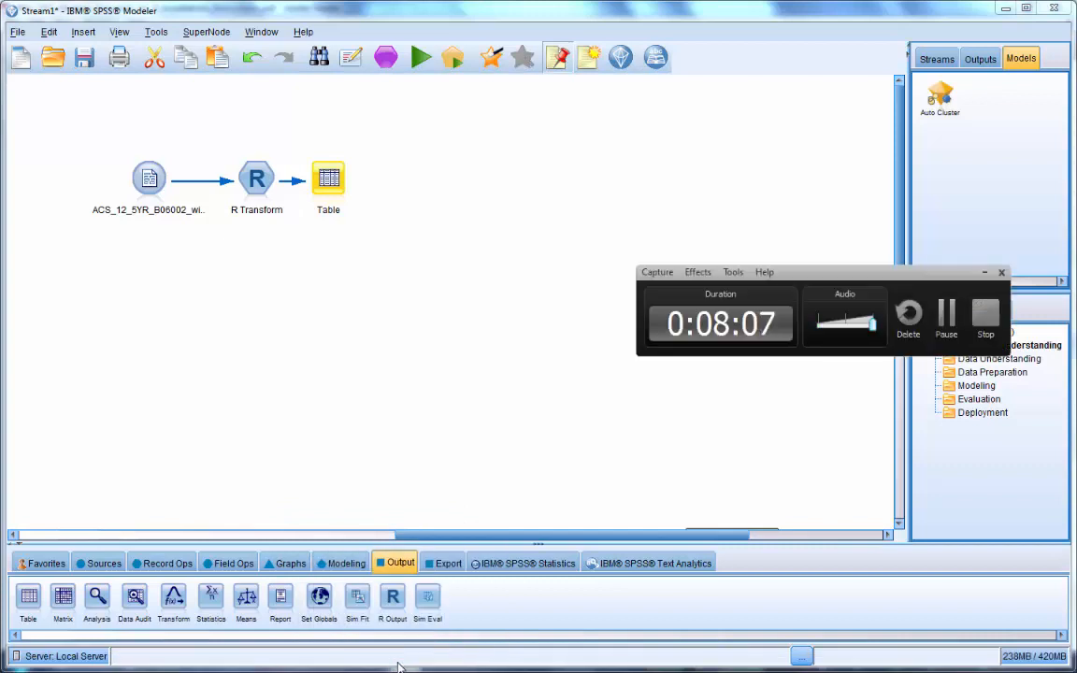